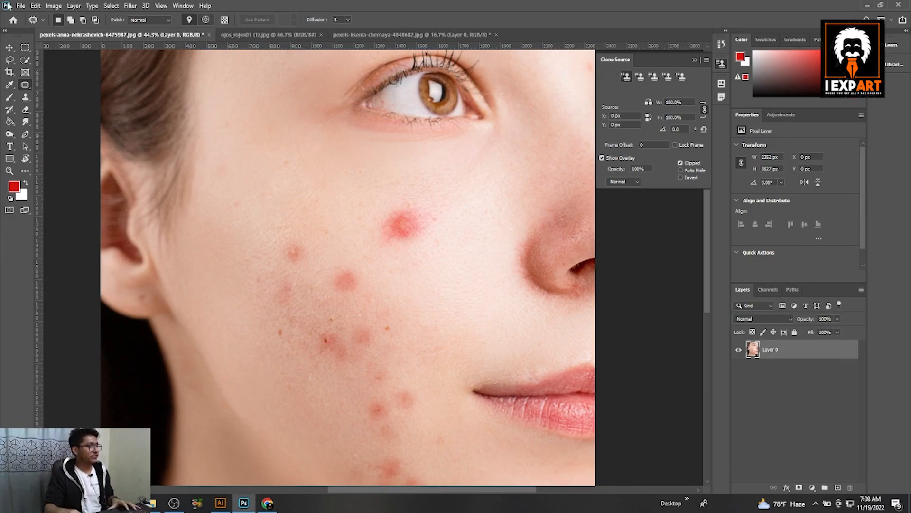
Step: Switch to the Healing Brush Tool and adjust its brush size
{"action": "right_click", "coordinate": [28, 87]}
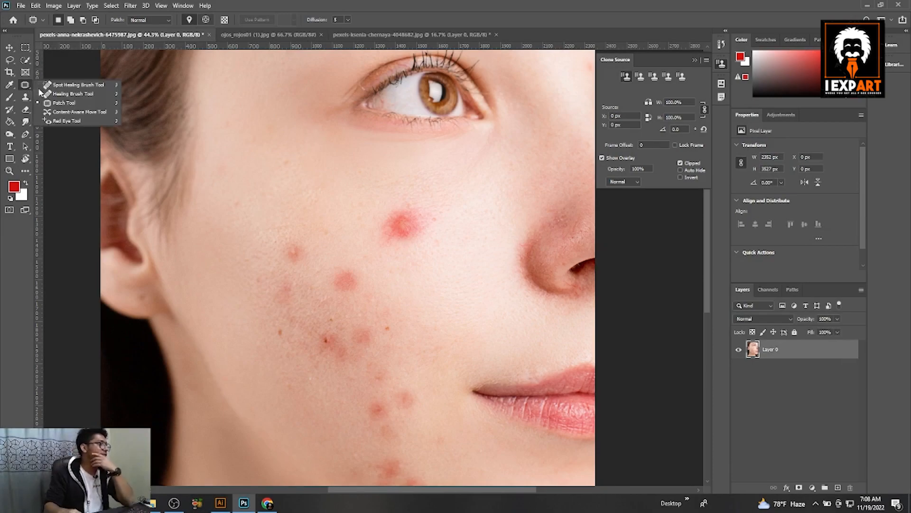
{"action": "left_click", "coordinate": [74, 94]}
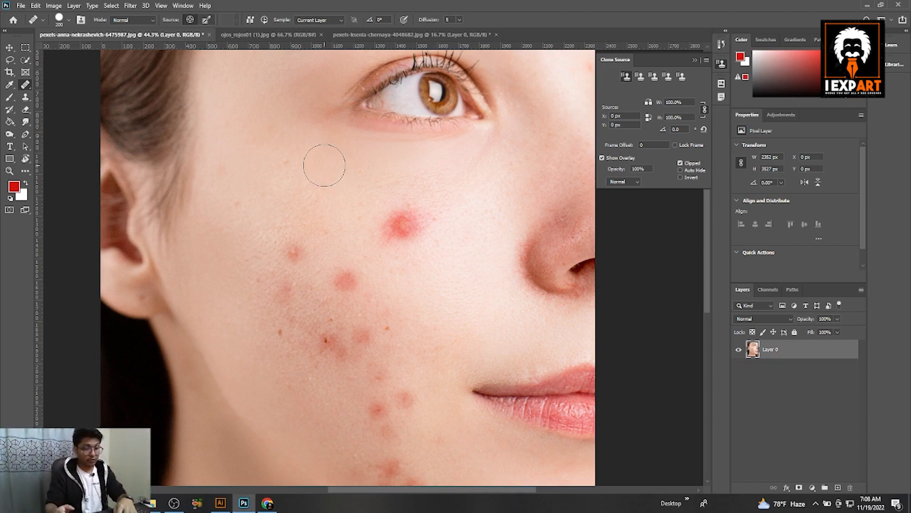
{"action": "key", "text": "bracketright"}
{"action": "key", "text": "bracketright"}
{"action": "key", "text": "bracketright"}
{"action": "key", "text": "bracketleft"}
{"action": "key", "text": "bracketleft"}
{"action": "key", "text": "bracketleft"}
{"action": "key", "text": "bracketleft"}
{"action": "key", "text": "bracketleft"}
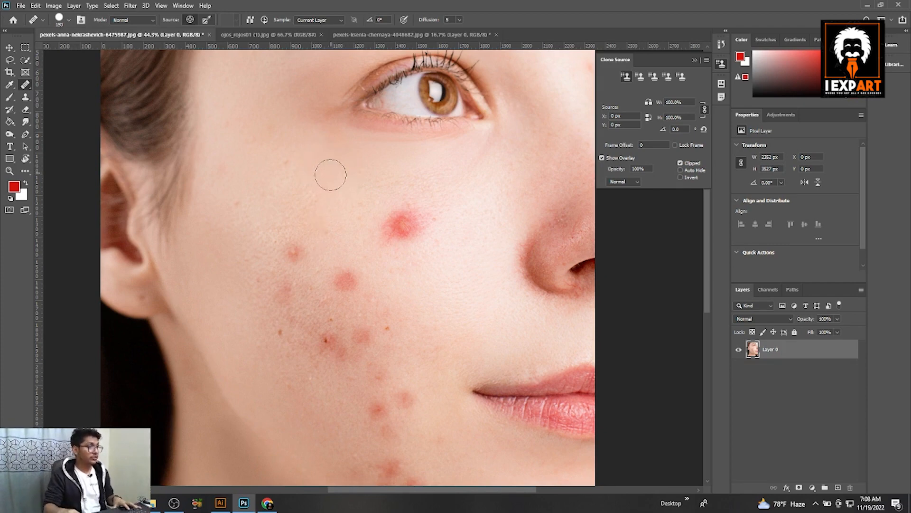
Step: Zoom in on the large red pimple on the cheek and sample clean skin above it as the healing source
{"action": "scroll", "coordinate": [323, 188], "scroll_direction": "up", "scroll_amount": 8}
{"action": "scroll", "coordinate": [414, 227], "scroll_direction": "up", "scroll_amount": 5}
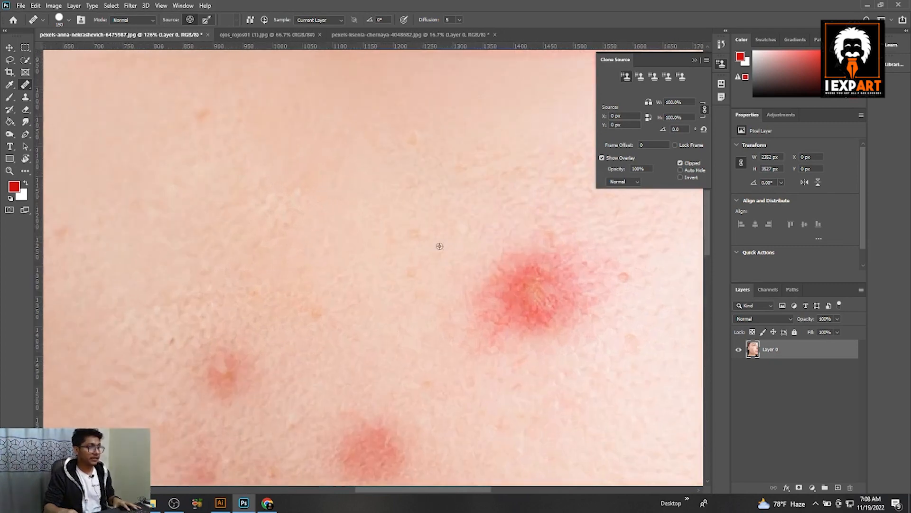
{"action": "left_click_drag", "start_coordinate": [553, 320], "coordinate": [497, 316]}
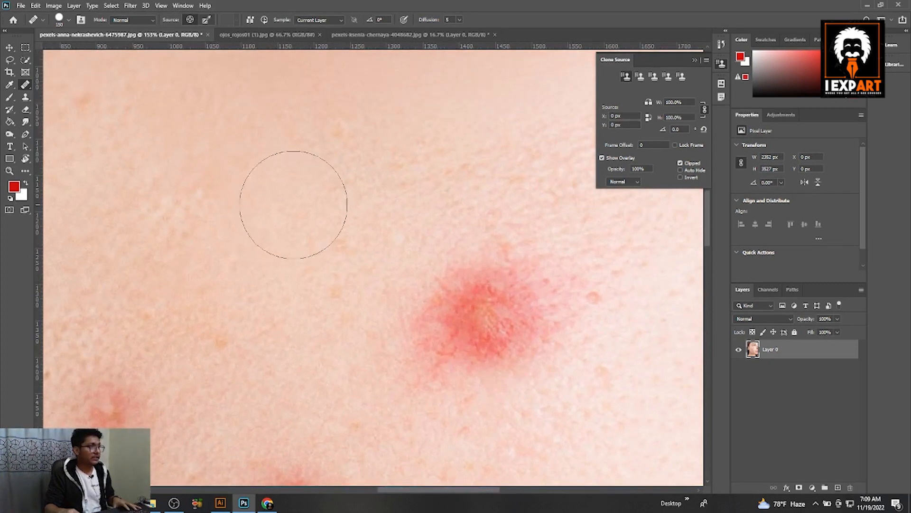
{"action": "scroll", "coordinate": [308, 208], "scroll_direction": "up", "scroll_amount": 3}
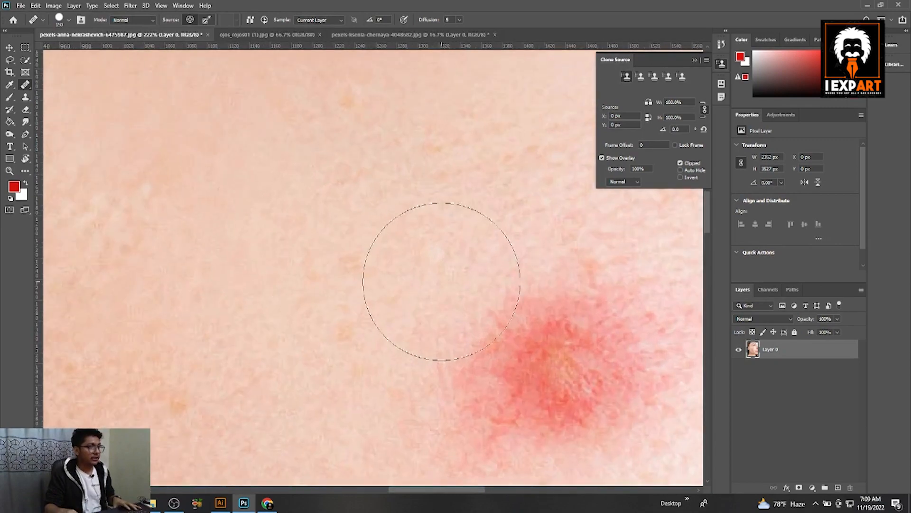
{"action": "scroll", "coordinate": [404, 257], "scroll_direction": "down", "scroll_amount": 5}
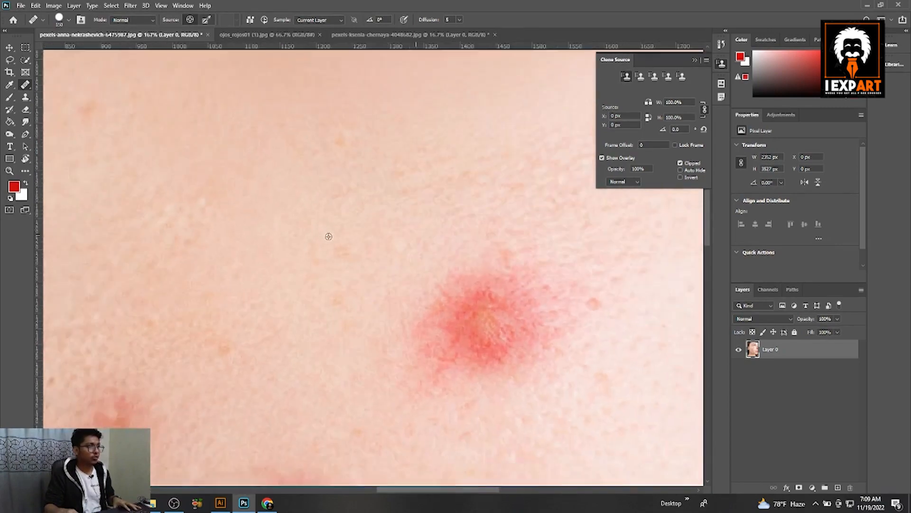
{"action": "scroll", "coordinate": [356, 248], "scroll_direction": "up", "scroll_amount": 1}
{"action": "scroll", "coordinate": [338, 254], "scroll_direction": "up", "scroll_amount": 5}
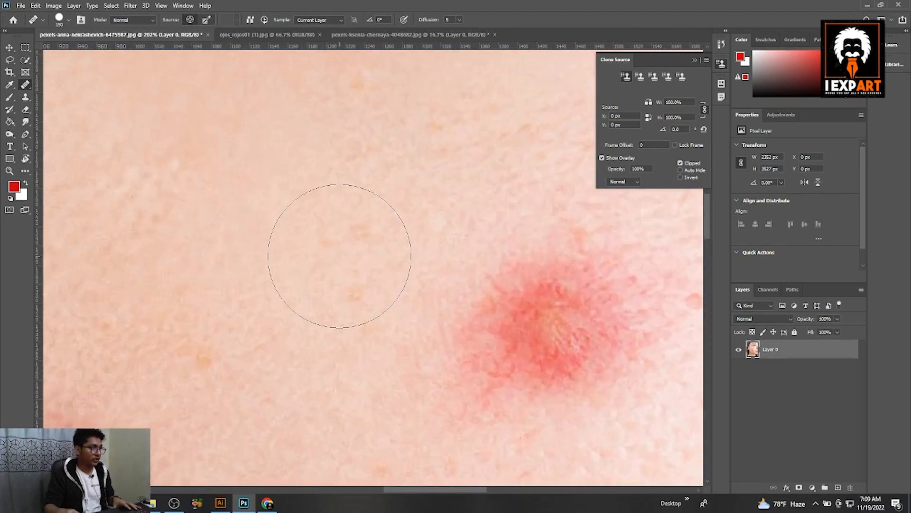
{"action": "scroll", "coordinate": [349, 256], "scroll_direction": "up", "scroll_amount": 1}
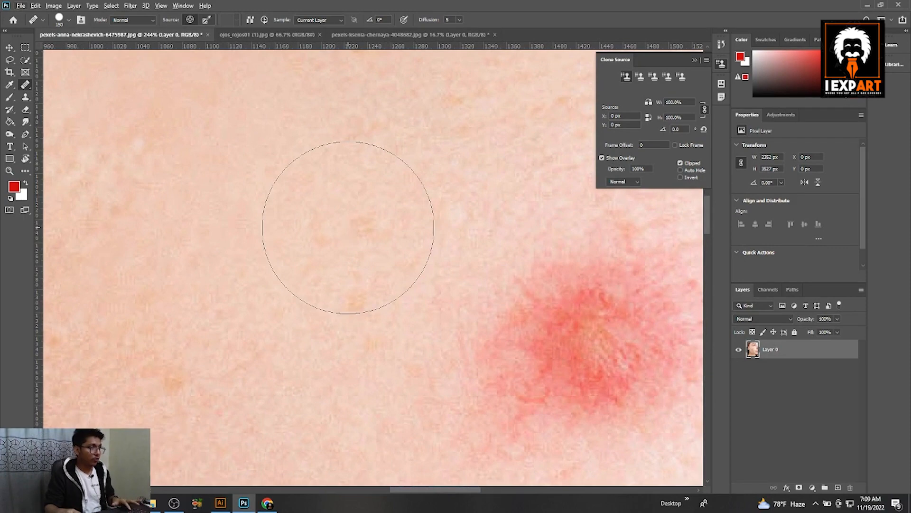
{"action": "left_click", "coordinate": [326, 205], "text": "alt"}
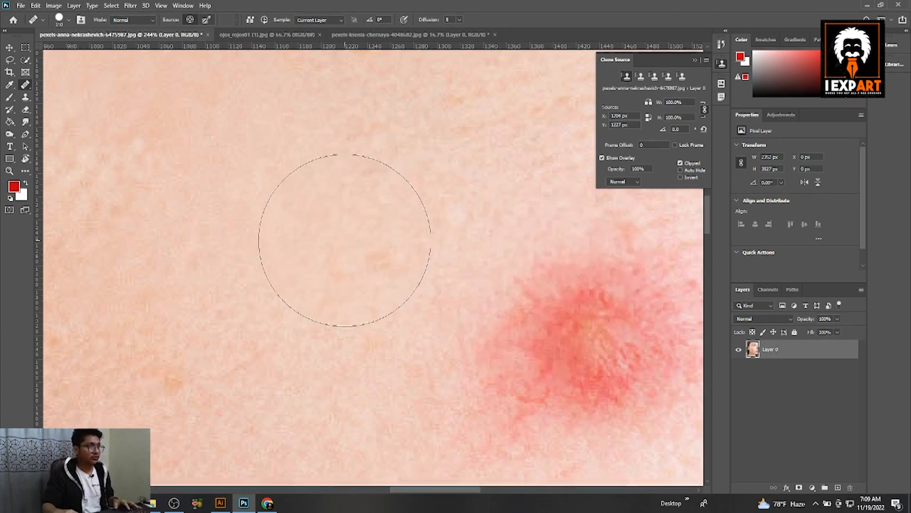
Step: Paint over the large red pimple with the Healing Brush to blend it into the surrounding skin
{"action": "key", "text": "space"}
{"action": "left_click_drag", "start_coordinate": [483, 312], "coordinate": [405, 284]}
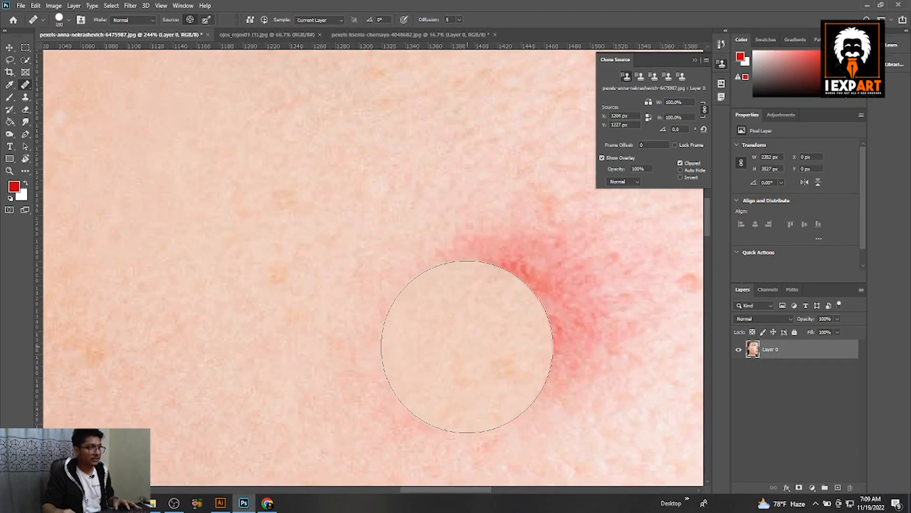
{"action": "mouse_move", "coordinate": [519, 336]}
{"action": "left_mouse_down"}
{"action": "mouse_move", "coordinate": [521, 310]}
{"action": "mouse_move", "coordinate": [489, 294]}
{"action": "left_mouse_up"}
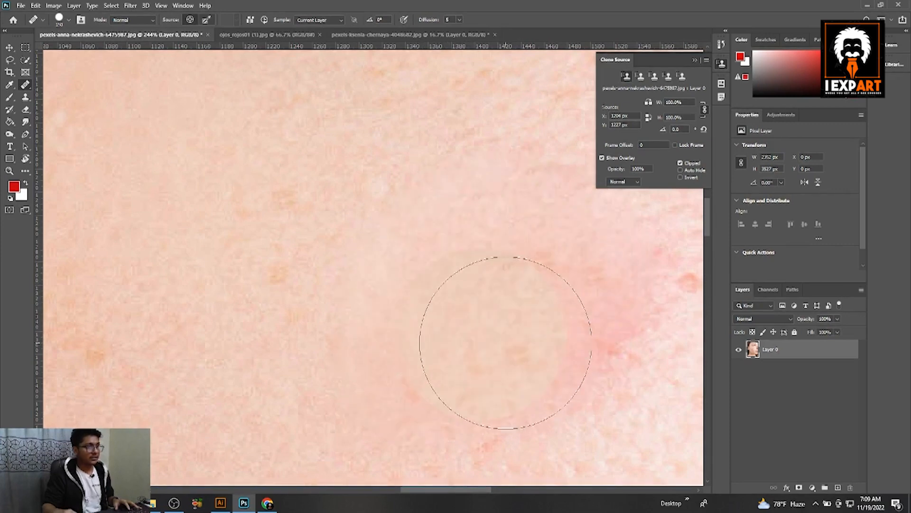
{"action": "left_click", "coordinate": [594, 304]}
{"action": "left_click_drag", "start_coordinate": [459, 329], "coordinate": [451, 336]}
{"action": "left_click", "coordinate": [503, 370]}
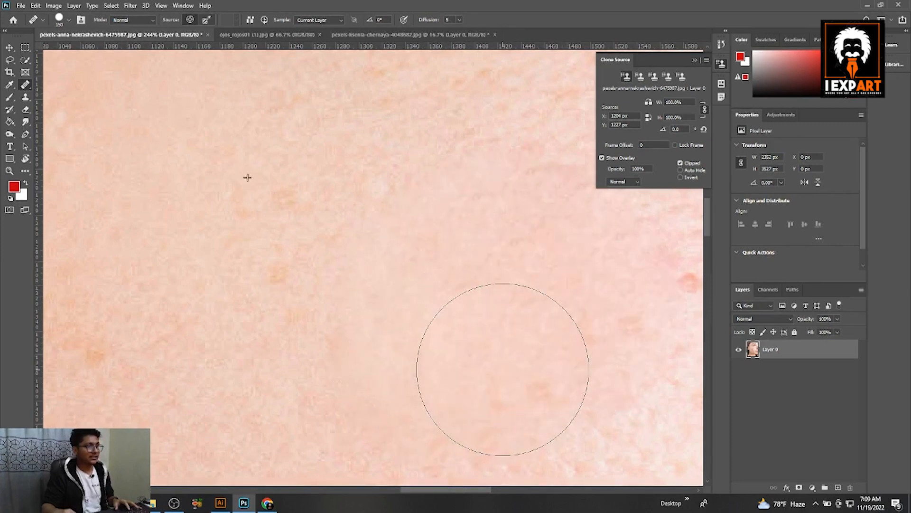
Step: Sample clean skin near the mouth and heal the red spots on the lower cheek
{"action": "scroll", "coordinate": [368, 347], "scroll_direction": "down", "scroll_amount": 3}
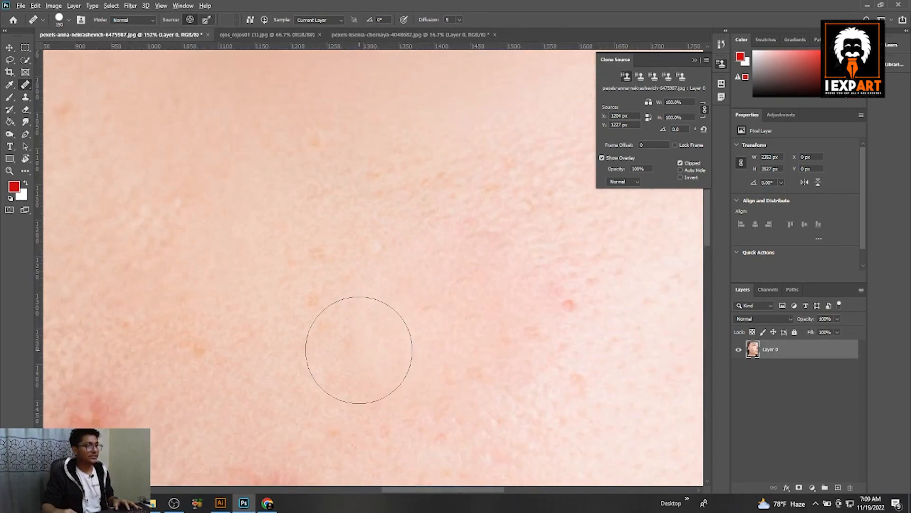
{"action": "scroll", "coordinate": [553, 327], "scroll_direction": "down", "scroll_amount": 5}
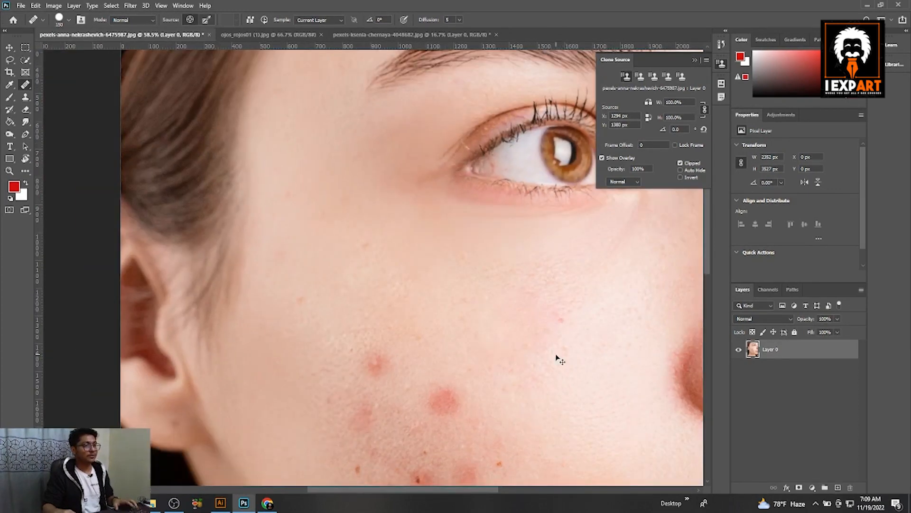
{"action": "scroll", "coordinate": [560, 346], "scroll_direction": "down", "scroll_amount": 3}
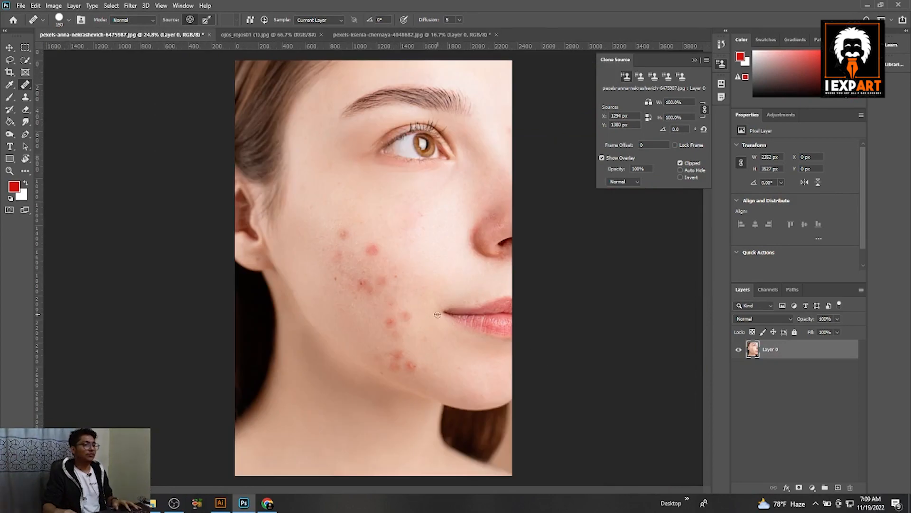
{"action": "scroll", "coordinate": [438, 314], "scroll_direction": "up", "scroll_amount": 5}
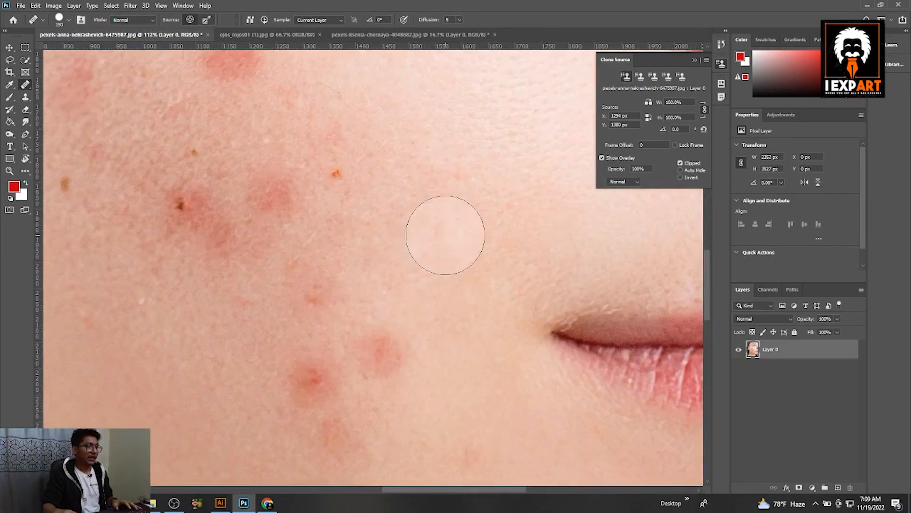
{"action": "scroll", "coordinate": [444, 311], "scroll_direction": "up", "scroll_amount": 1}
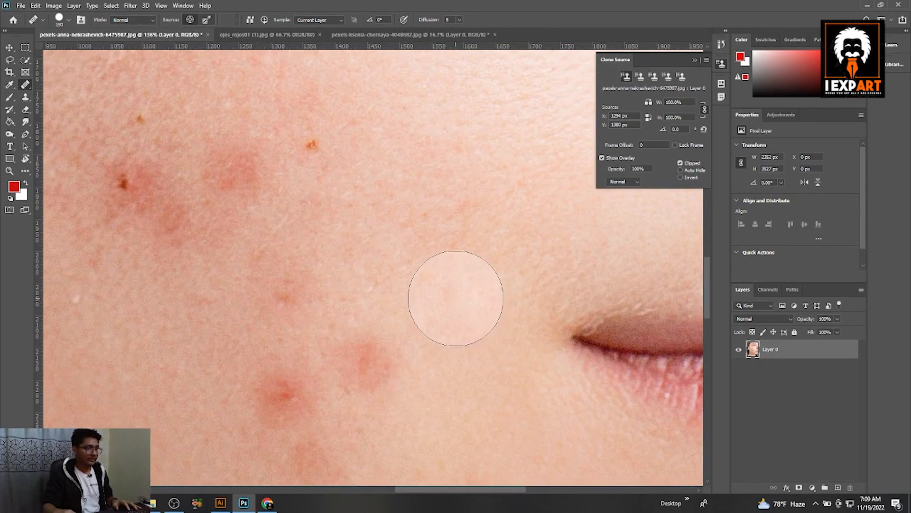
{"action": "left_click", "coordinate": [454, 298], "text": "alt"}
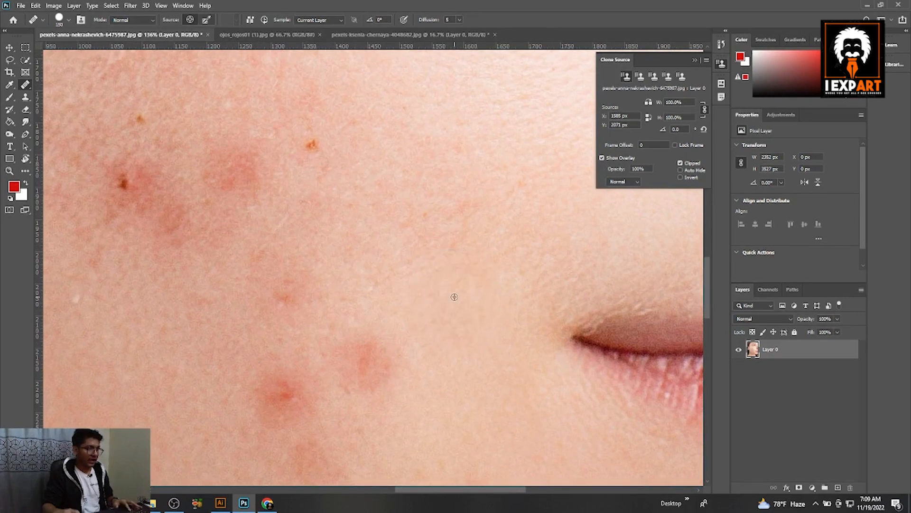
{"action": "scroll", "coordinate": [368, 367], "scroll_direction": "down", "scroll_amount": 5}
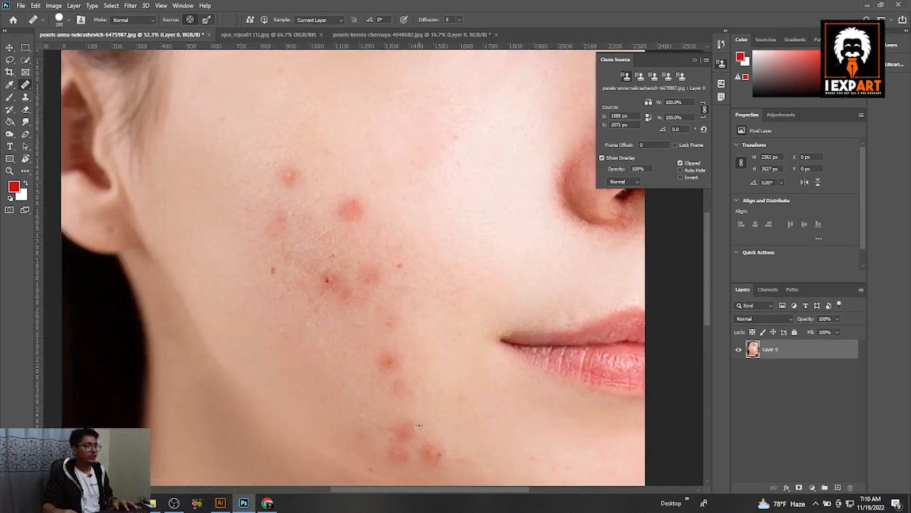
{"action": "scroll", "coordinate": [445, 433], "scroll_direction": "up", "scroll_amount": 4}
{"action": "left_click_drag", "start_coordinate": [445, 433], "coordinate": [448, 306]}
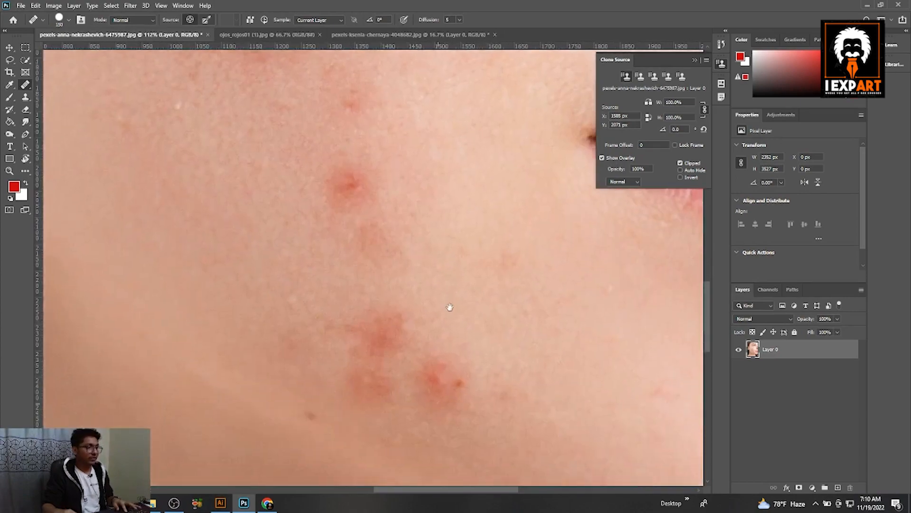
{"action": "left_click", "coordinate": [402, 239]}
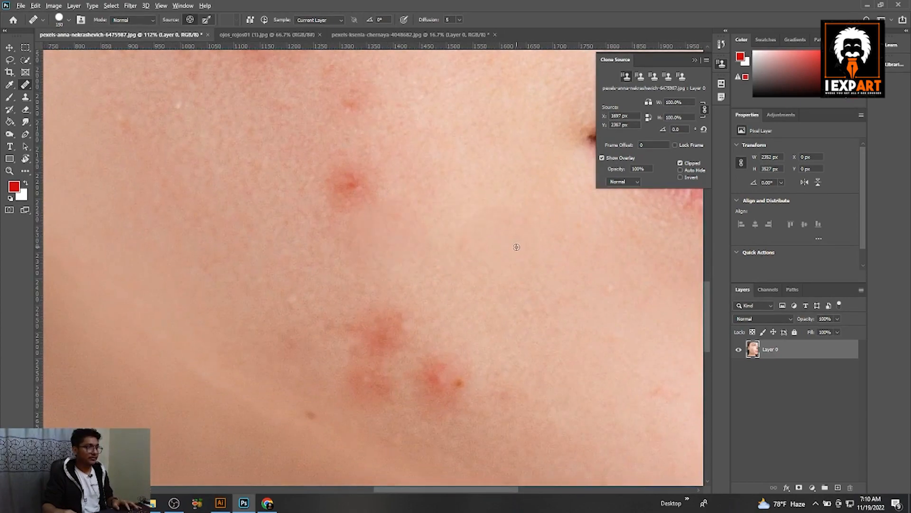
{"action": "left_click", "coordinate": [521, 246], "text": "alt"}
{"action": "left_click", "coordinate": [361, 190]}
Step: Sample clean skin on the upper cheek and heal the nearby red spot
{"action": "scroll", "coordinate": [361, 190], "scroll_direction": "down", "scroll_amount": 4}
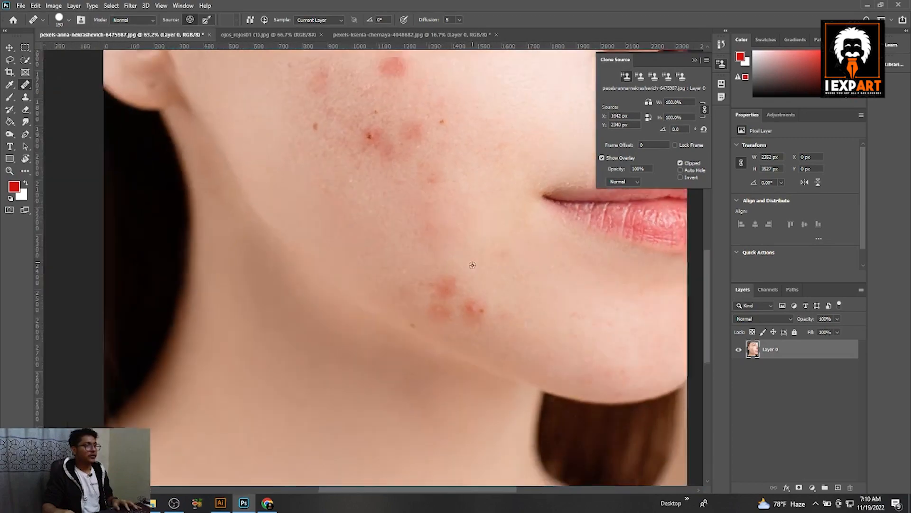
{"action": "scroll", "coordinate": [383, 251], "scroll_direction": "up", "scroll_amount": 3}
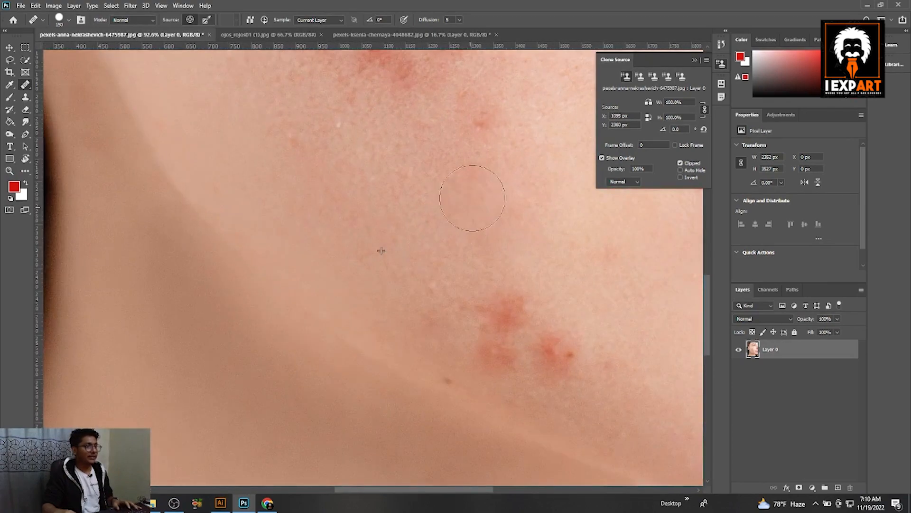
{"action": "scroll", "coordinate": [529, 256], "scroll_direction": "down", "scroll_amount": 4}
{"action": "scroll", "coordinate": [479, 264], "scroll_direction": "down", "scroll_amount": 2}
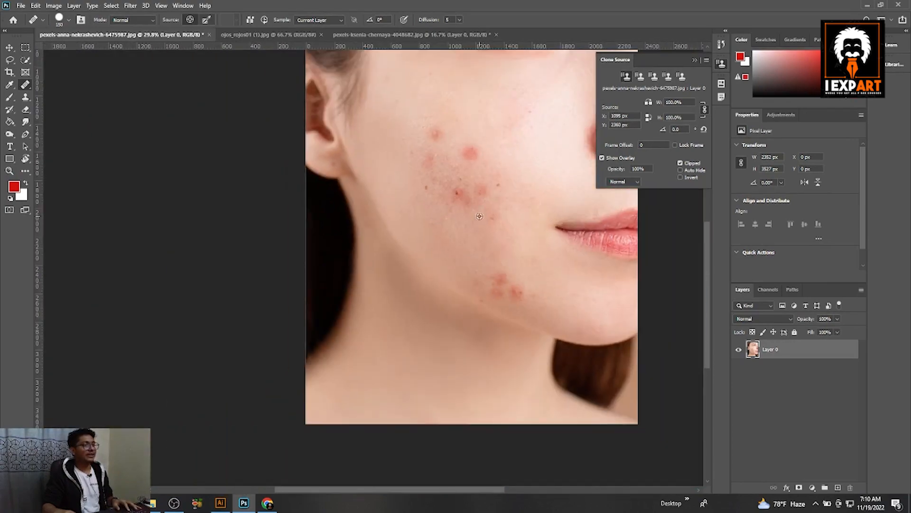
{"action": "scroll", "coordinate": [493, 122], "scroll_direction": "down", "scroll_amount": 1}
{"action": "scroll", "coordinate": [332, 224], "scroll_direction": "up", "scroll_amount": 9}
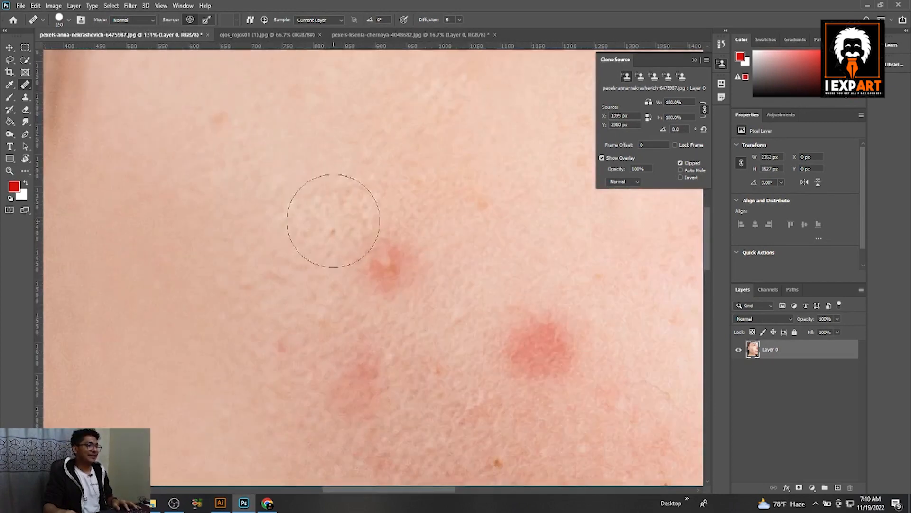
{"action": "left_click", "coordinate": [309, 193], "text": "alt"}
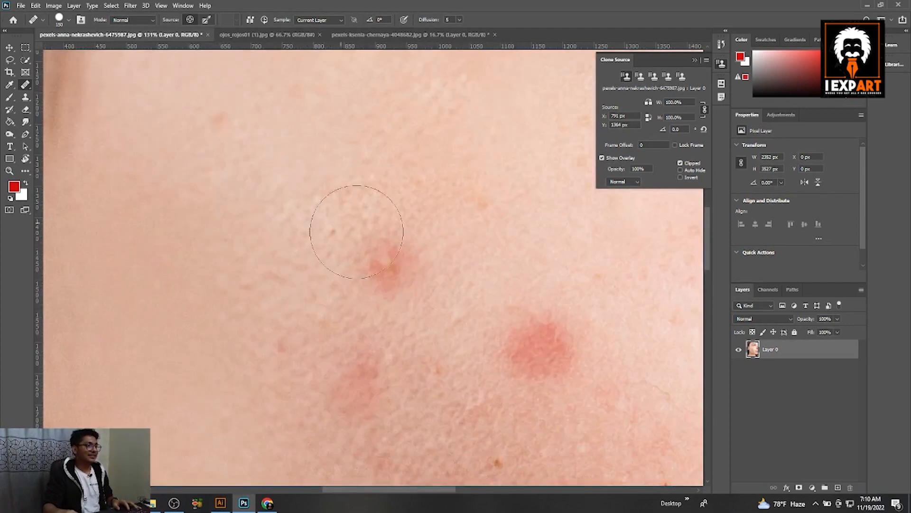
{"action": "left_click", "coordinate": [376, 254]}
{"action": "scroll", "coordinate": [340, 234], "scroll_direction": "down", "scroll_amount": 6}
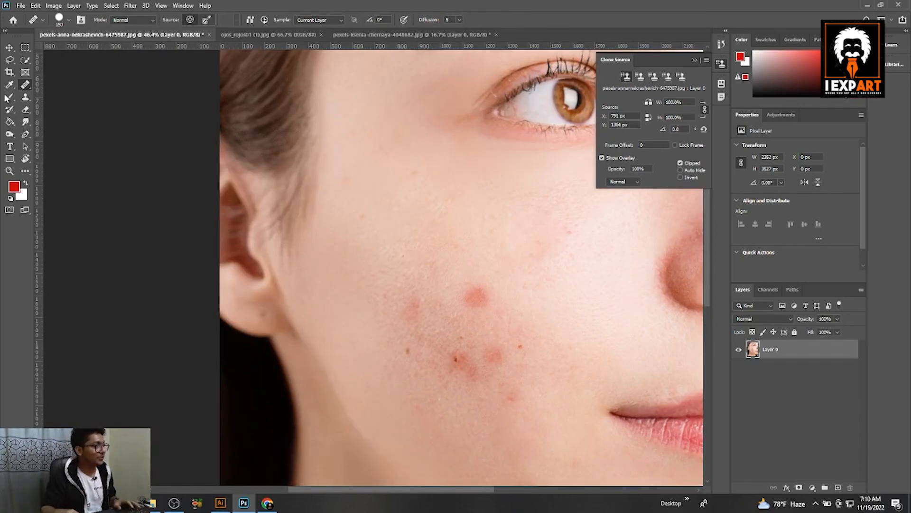
Step: With the Patch Tool, outline the pink spot on the cheek, drag it onto clean skin above, and deselect
{"action": "right_click", "coordinate": [30, 84]}
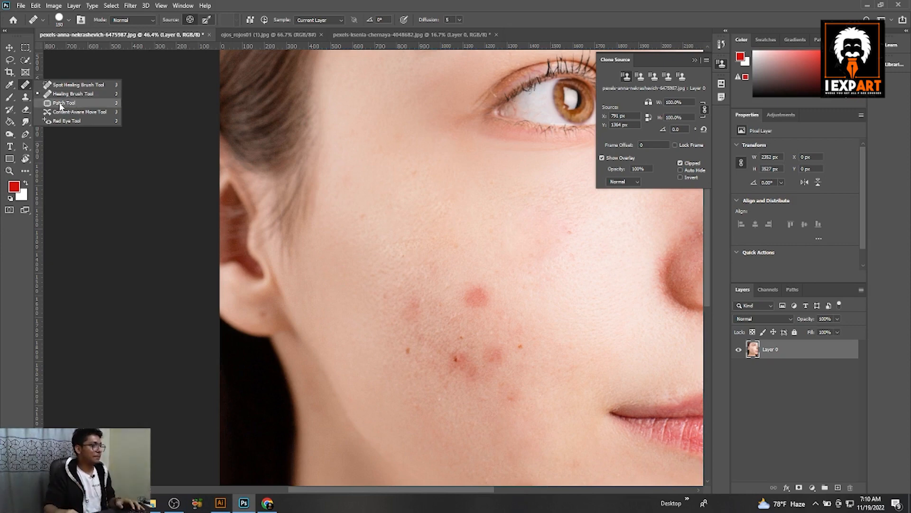
{"action": "left_click", "coordinate": [61, 104]}
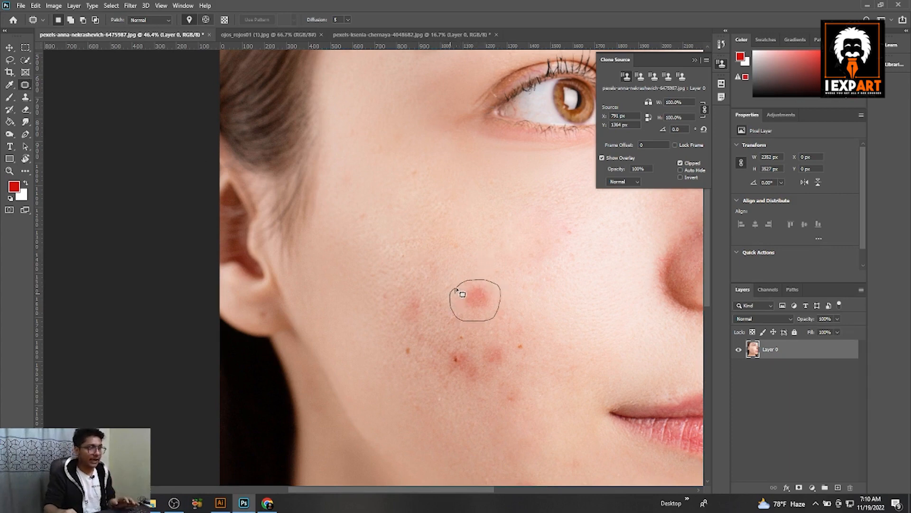
{"action": "left_click_drag", "start_coordinate": [457, 290], "coordinate": [454, 291]}
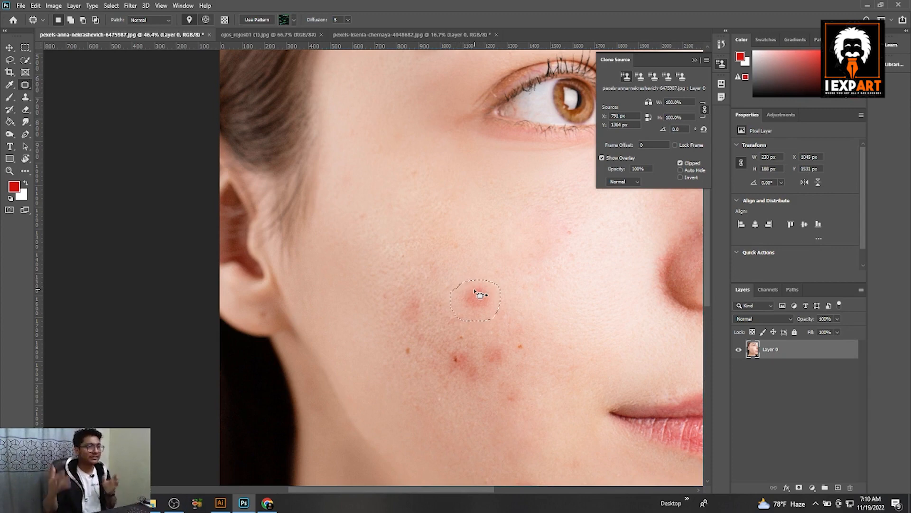
{"action": "mouse_move", "coordinate": [480, 294]}
{"action": "left_mouse_down"}
{"action": "mouse_move", "coordinate": [456, 243]}
{"action": "mouse_move", "coordinate": [472, 249]}
{"action": "mouse_move", "coordinate": [447, 248]}
{"action": "left_mouse_up"}
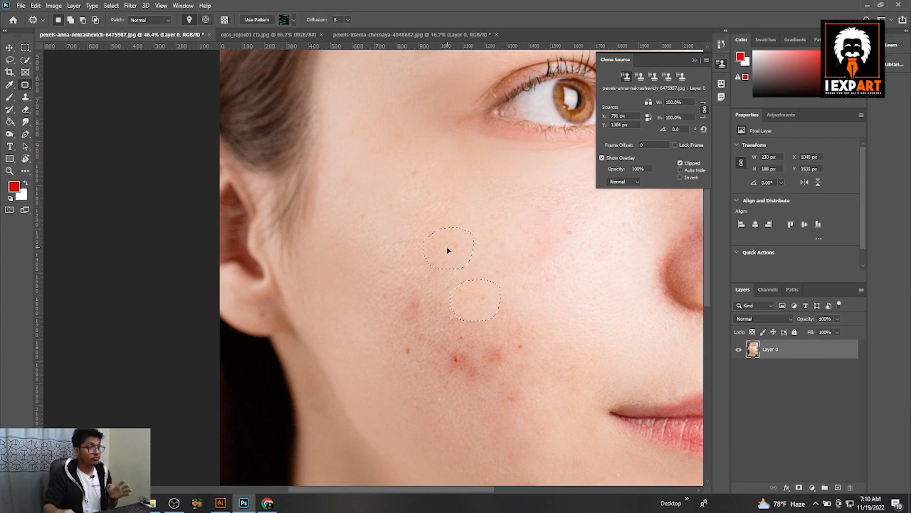
{"action": "mouse_move", "coordinate": [447, 247]}
{"action": "left_mouse_down"}
{"action": "mouse_move", "coordinate": [470, 315]}
{"action": "mouse_move", "coordinate": [478, 294]}
{"action": "mouse_move", "coordinate": [494, 301]}
{"action": "mouse_move", "coordinate": [474, 297]}
{"action": "mouse_move", "coordinate": [477, 350]}
{"action": "mouse_move", "coordinate": [482, 300]}
{"action": "mouse_move", "coordinate": [447, 269]}
{"action": "mouse_move", "coordinate": [452, 247]}
{"action": "left_mouse_up"}
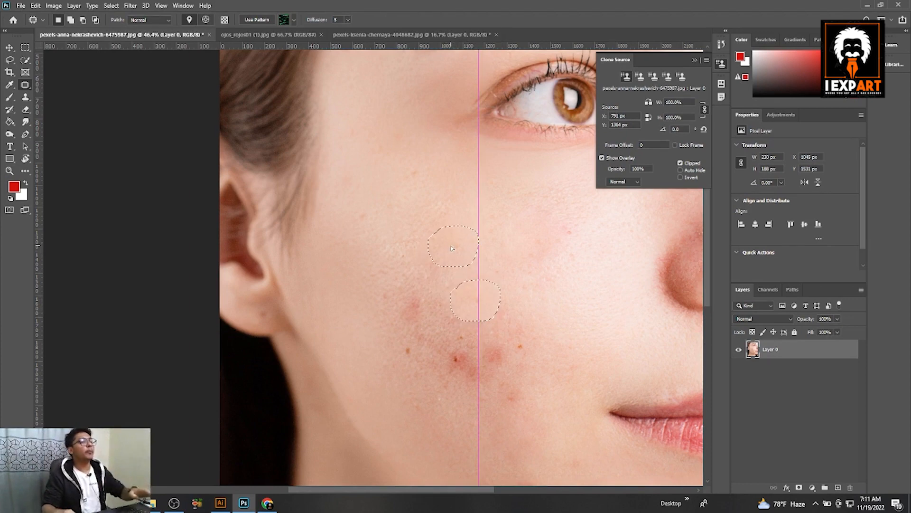
{"action": "left_click_drag", "start_coordinate": [451, 246], "coordinate": [453, 245]}
{"action": "scroll", "coordinate": [401, 309], "scroll_direction": "up", "scroll_amount": 2}
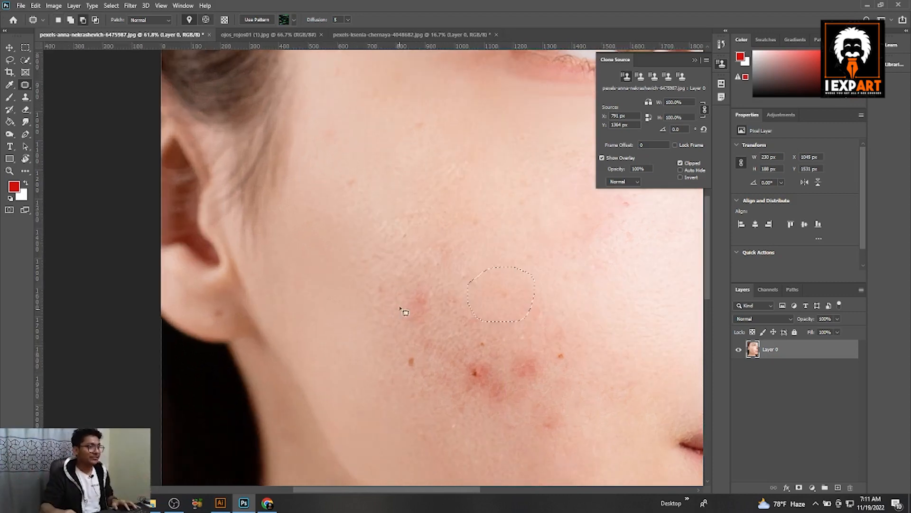
{"action": "key", "text": "ctrl+d"}
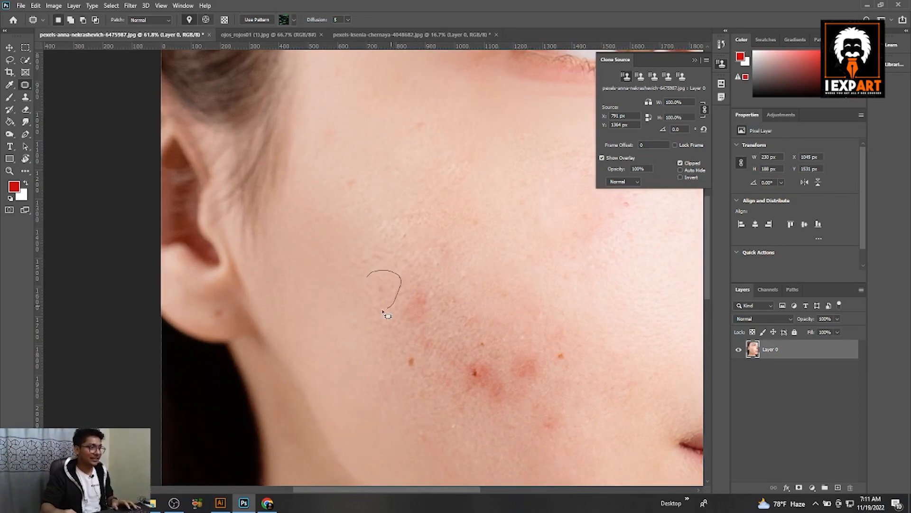
Step: With the Patch Tool, outline the pink spot on the upper cheek, drag it onto nearby clean skin, and deselect
{"action": "left_click_drag", "start_coordinate": [378, 277], "coordinate": [345, 287]}
{"action": "key", "text": "ctrl+d"}
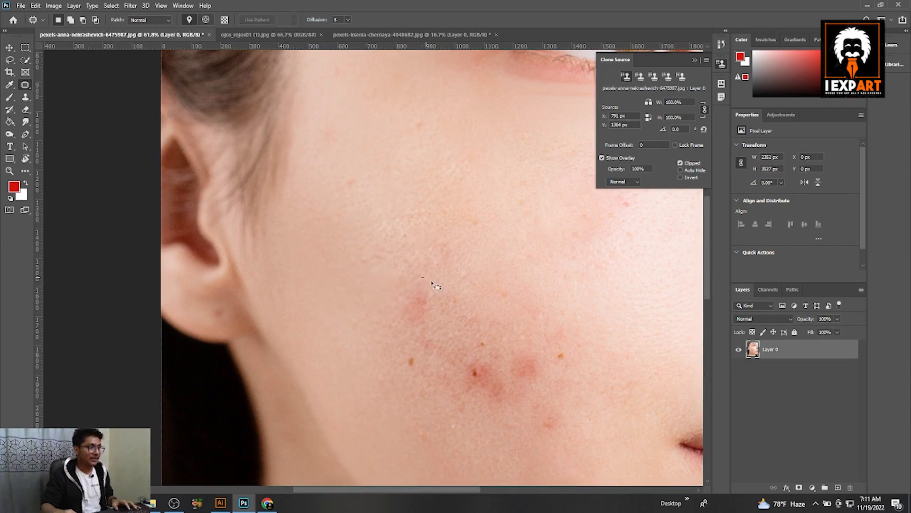
{"action": "mouse_move", "coordinate": [430, 281]}
{"action": "left_mouse_down"}
{"action": "mouse_move", "coordinate": [402, 281]}
{"action": "mouse_move", "coordinate": [428, 279]}
{"action": "left_mouse_up"}
{"action": "left_click_drag", "start_coordinate": [416, 310], "coordinate": [353, 284]}
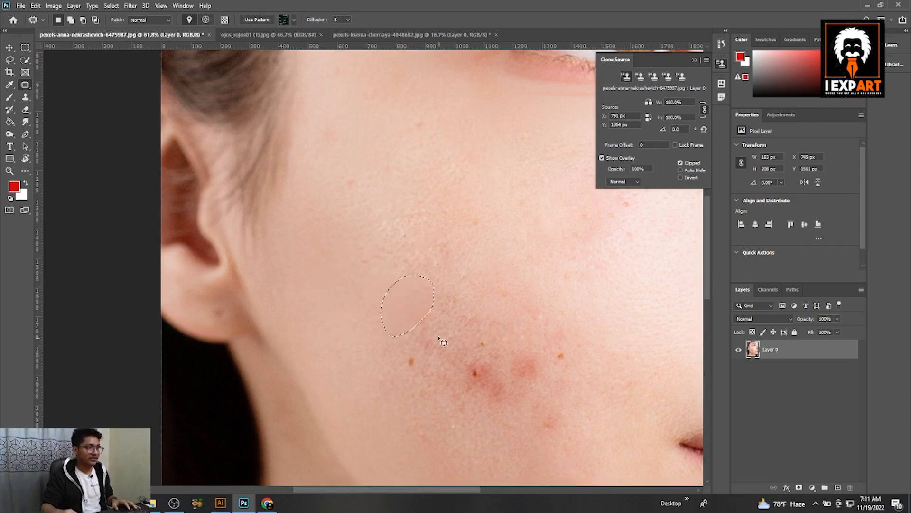
{"action": "key", "text": "ctrl+d"}
Step: Patch the red spots in the middle of the lower cheek with clean skin and deselect
{"action": "mouse_move", "coordinate": [429, 313]}
{"action": "left_mouse_down"}
{"action": "mouse_move", "coordinate": [421, 317]}
{"action": "mouse_move", "coordinate": [429, 311]}
{"action": "left_mouse_up"}
{"action": "mouse_move", "coordinate": [420, 332]}
{"action": "left_mouse_down"}
{"action": "mouse_move", "coordinate": [387, 338]}
{"action": "mouse_move", "coordinate": [374, 329]}
{"action": "left_mouse_up"}
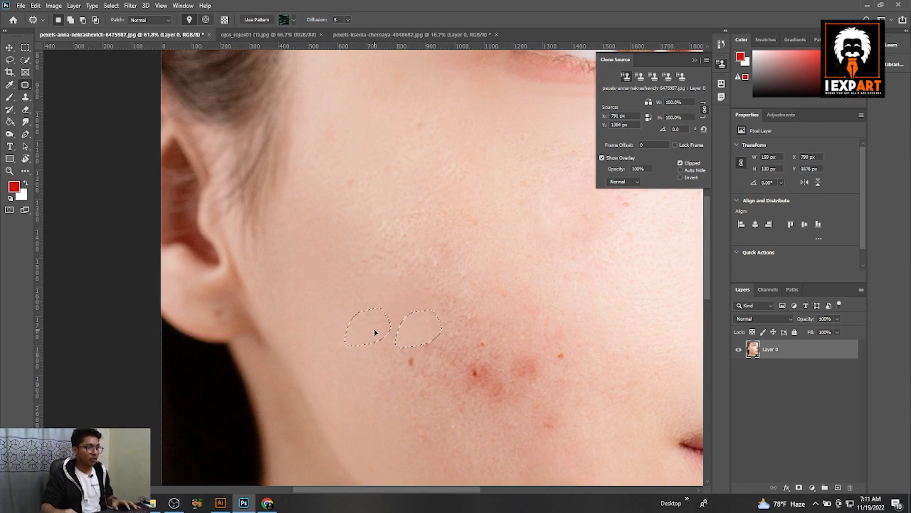
{"action": "left_click_drag", "start_coordinate": [498, 388], "coordinate": [522, 345]}
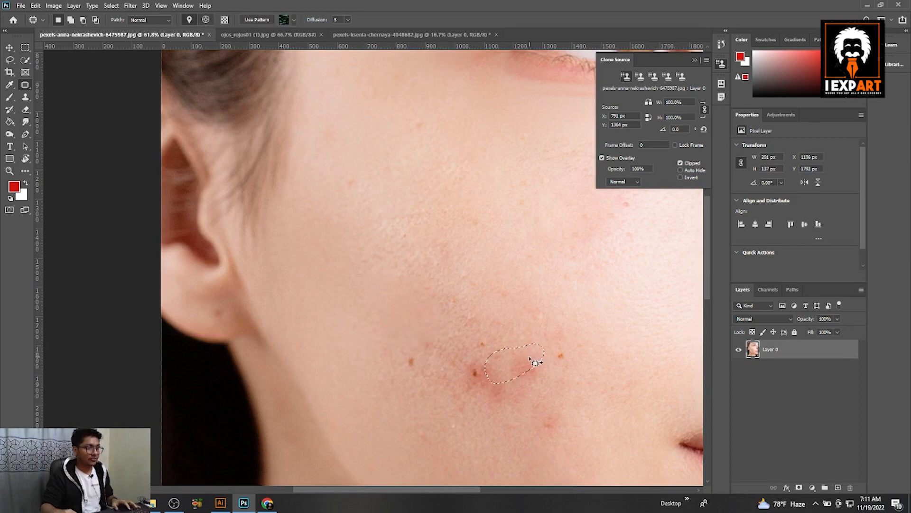
{"action": "key", "text": "ctrl+d"}
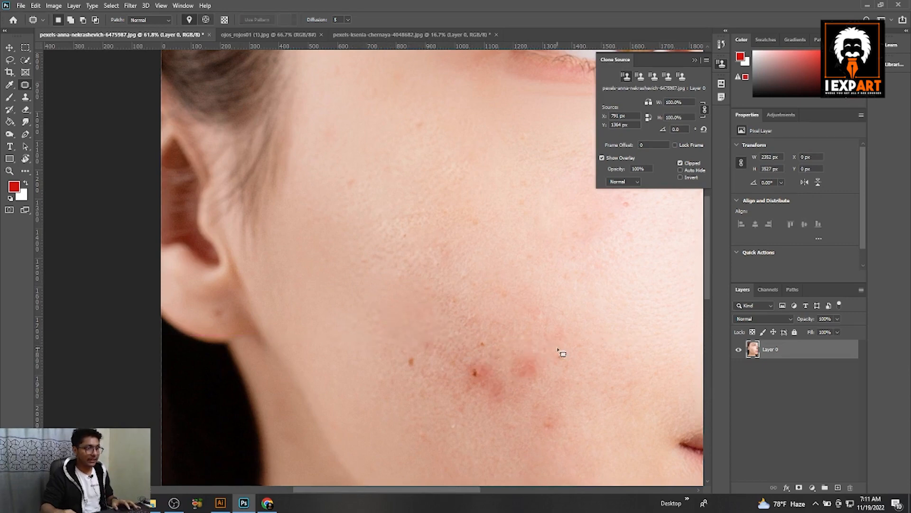
Step: Outline the small spots near the jawline and patch each with clean skin just above it
{"action": "mouse_move", "coordinate": [552, 365]}
{"action": "left_mouse_down"}
{"action": "mouse_move", "coordinate": [565, 320]}
{"action": "mouse_move", "coordinate": [549, 326]}
{"action": "left_mouse_up"}
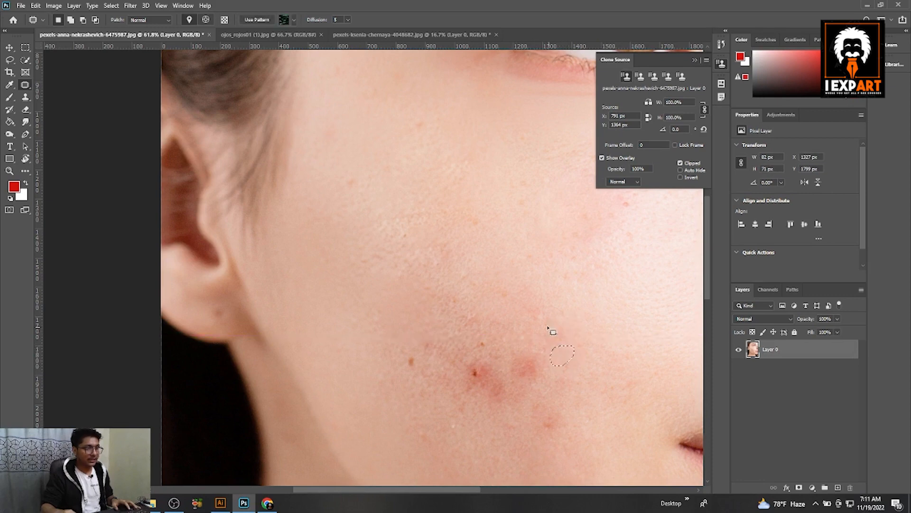
{"action": "key", "text": "ctrl+d"}
{"action": "mouse_move", "coordinate": [547, 378]}
{"action": "left_mouse_down"}
{"action": "mouse_move", "coordinate": [527, 350]}
{"action": "mouse_move", "coordinate": [538, 322]}
{"action": "left_mouse_up"}
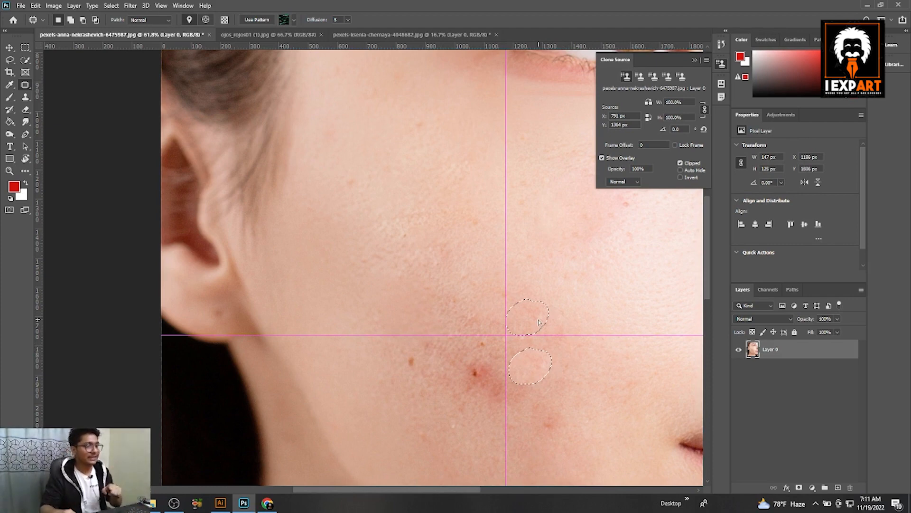
{"action": "left_click_drag", "start_coordinate": [539, 322], "coordinate": [539, 322]}
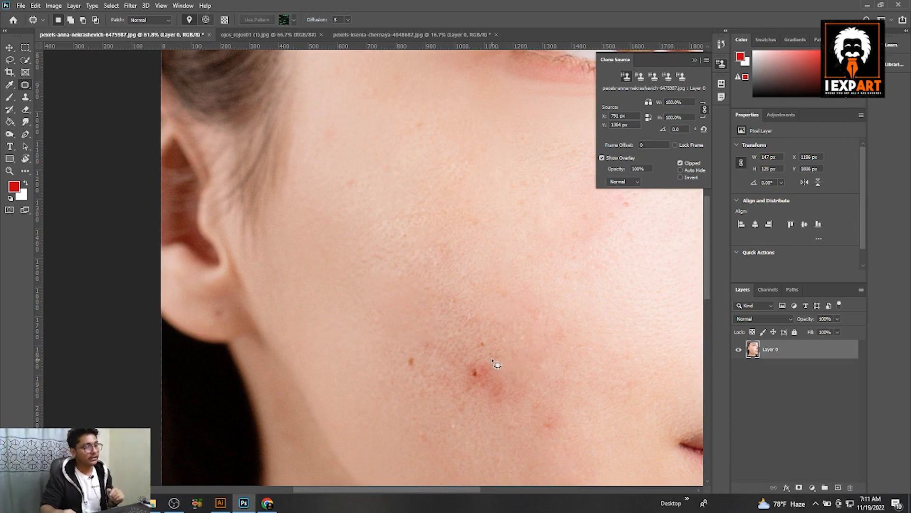
Step: Patch the remaining red spots on the lower cheek with surrounding clean skin and deselect
{"action": "mouse_move", "coordinate": [496, 363]}
{"action": "left_mouse_down"}
{"action": "mouse_move", "coordinate": [464, 368]}
{"action": "mouse_move", "coordinate": [488, 377]}
{"action": "mouse_move", "coordinate": [397, 350]}
{"action": "mouse_move", "coordinate": [396, 382]}
{"action": "left_mouse_up"}
{"action": "left_click_drag", "start_coordinate": [407, 340], "coordinate": [371, 347]}
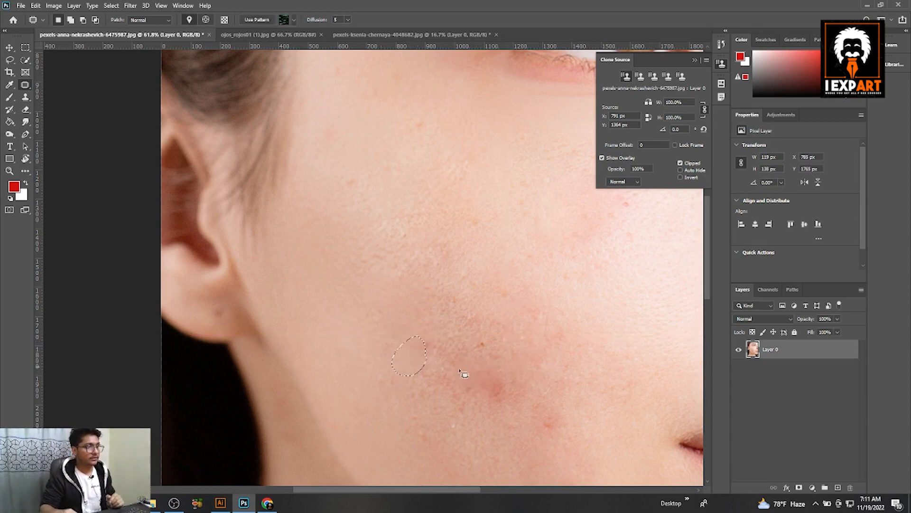
{"action": "mouse_move", "coordinate": [491, 363]}
{"action": "left_mouse_down"}
{"action": "mouse_move", "coordinate": [502, 400]}
{"action": "mouse_move", "coordinate": [491, 363]}
{"action": "left_mouse_up"}
{"action": "left_click_drag", "start_coordinate": [497, 381], "coordinate": [565, 378]}
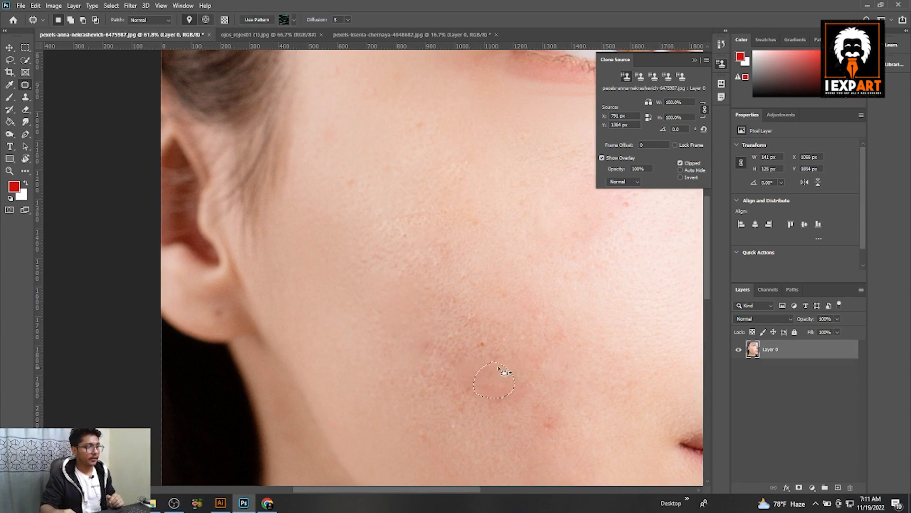
{"action": "left_click_drag", "start_coordinate": [478, 352], "coordinate": [380, 404]}
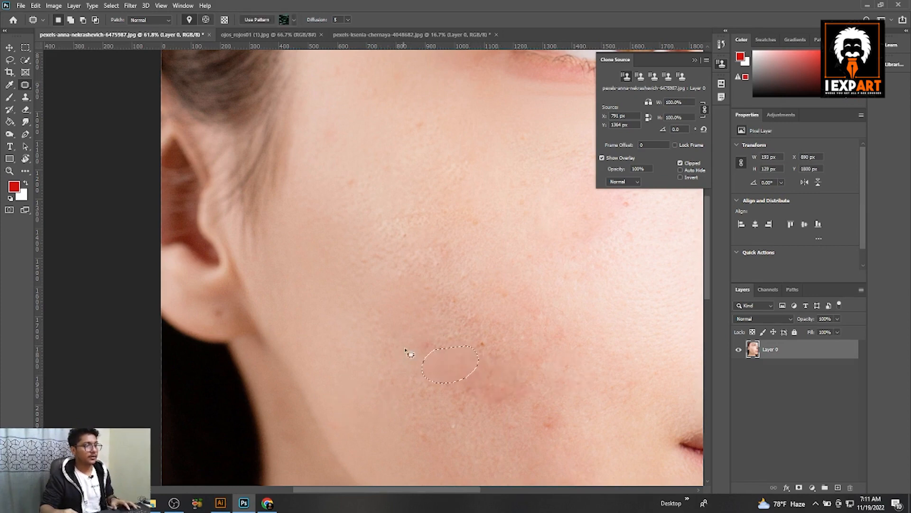
{"action": "key", "text": "ctrl+d"}
Step: Zoom in on the chin area and patch the red blemish there with clean skin beside it
{"action": "scroll", "coordinate": [487, 329], "scroll_direction": "down", "scroll_amount": 2}
{"action": "scroll", "coordinate": [488, 342], "scroll_direction": "down", "scroll_amount": 2}
{"action": "scroll", "coordinate": [400, 358], "scroll_direction": "up", "scroll_amount": 6}
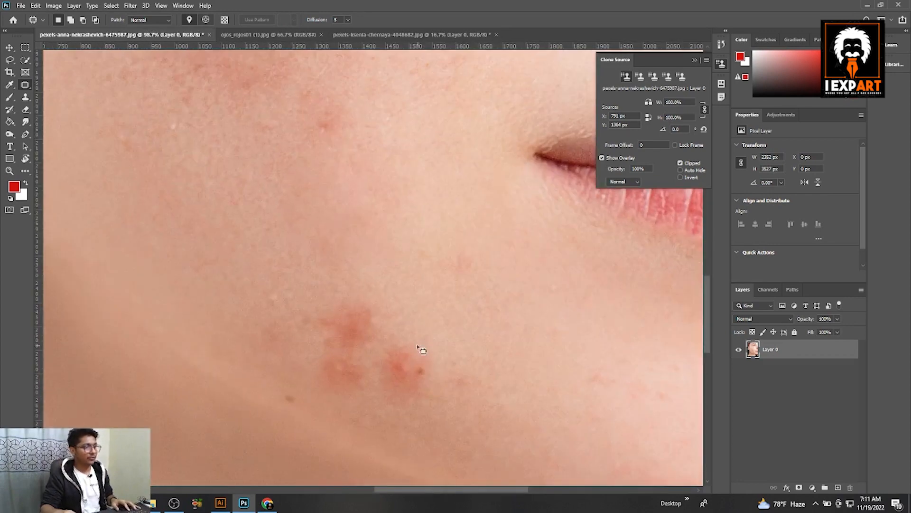
{"action": "mouse_move", "coordinate": [422, 350]}
{"action": "left_mouse_down"}
{"action": "mouse_move", "coordinate": [382, 380]}
{"action": "mouse_move", "coordinate": [417, 349]}
{"action": "left_mouse_up"}
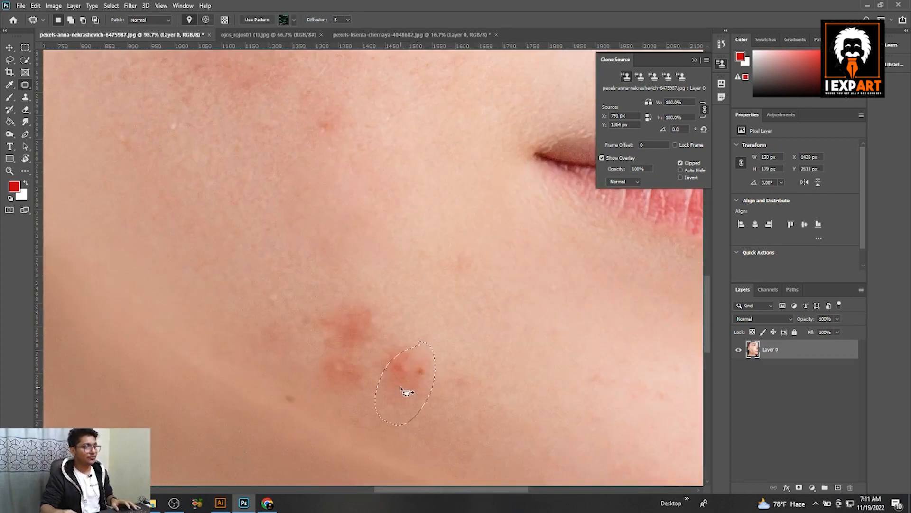
{"action": "mouse_move", "coordinate": [403, 387]}
{"action": "left_mouse_down"}
{"action": "mouse_move", "coordinate": [525, 366]}
{"action": "mouse_move", "coordinate": [522, 376]}
{"action": "left_mouse_up"}
{"action": "scroll", "coordinate": [523, 376], "scroll_direction": "down", "scroll_amount": 2}
{"action": "scroll", "coordinate": [517, 372], "scroll_direction": "down", "scroll_amount": 3}
{"action": "left_click_drag", "start_coordinate": [485, 211], "coordinate": [468, 477]}
{"action": "left_click_drag", "start_coordinate": [370, 370], "coordinate": [393, 398]}
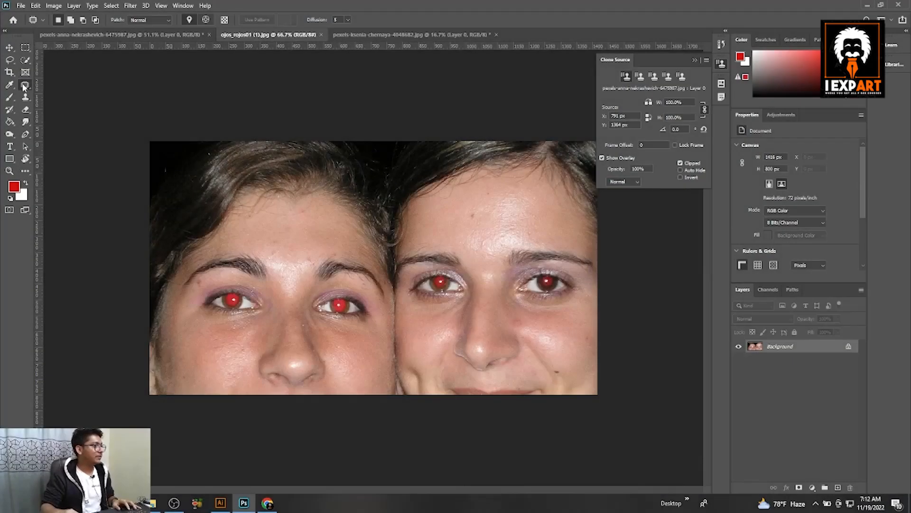
Step: In the red-eye photo, switch to the Red Eye Tool and apply it to one of the second woman's eyes
{"action": "right_click", "coordinate": [22, 85]}
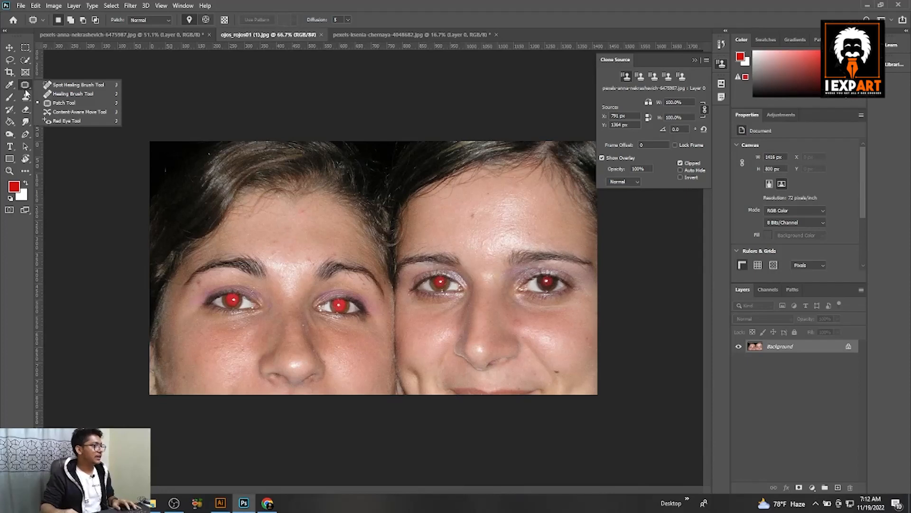
{"action": "left_click", "coordinate": [70, 121]}
{"action": "scroll", "coordinate": [184, 317], "scroll_direction": "up", "scroll_amount": 3}
{"action": "scroll", "coordinate": [184, 317], "scroll_direction": "up", "scroll_amount": 2}
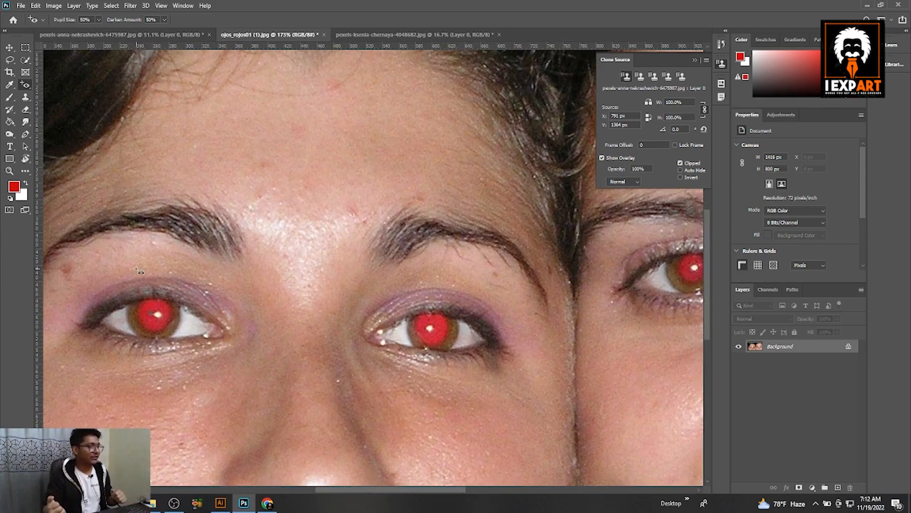
{"action": "scroll", "coordinate": [139, 271], "scroll_direction": "down", "scroll_amount": 5}
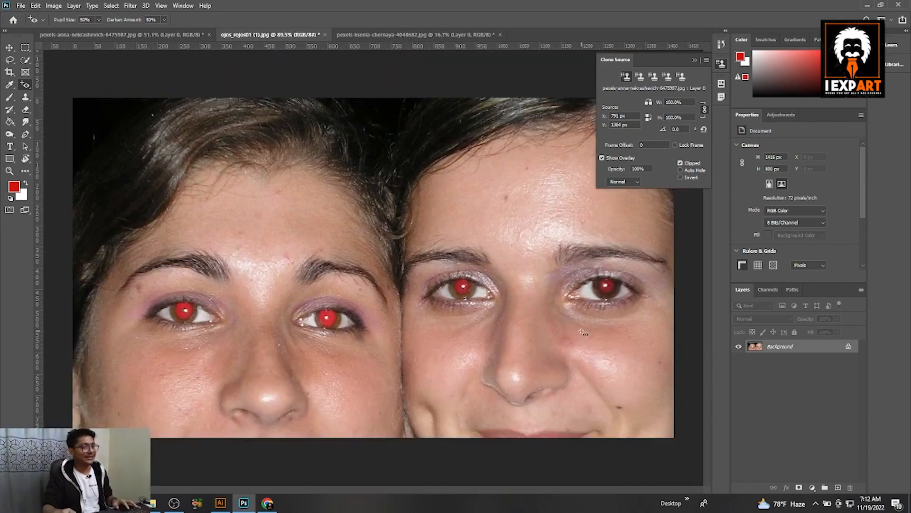
{"action": "scroll", "coordinate": [478, 291], "scroll_direction": "up", "scroll_amount": 5}
{"action": "scroll", "coordinate": [478, 290], "scroll_direction": "up", "scroll_amount": 2}
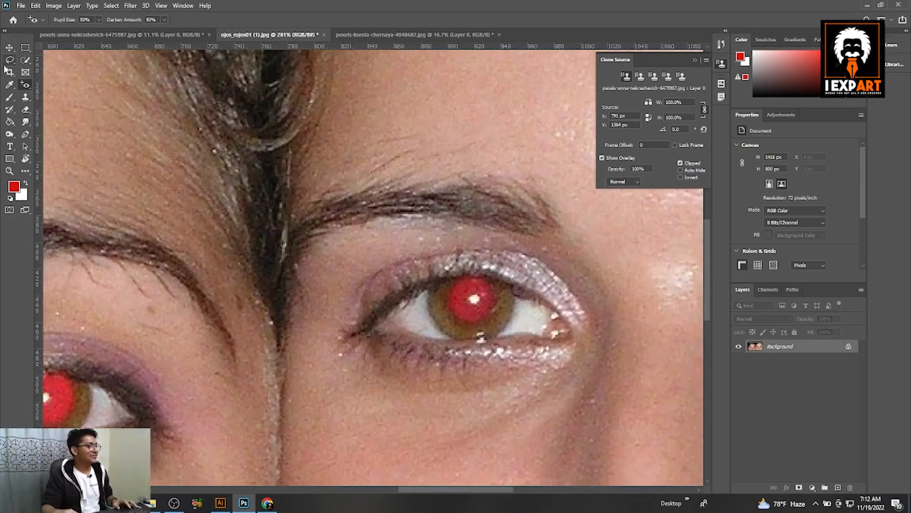
{"action": "right_click", "coordinate": [26, 85]}
{"action": "left_click", "coordinate": [64, 121]}
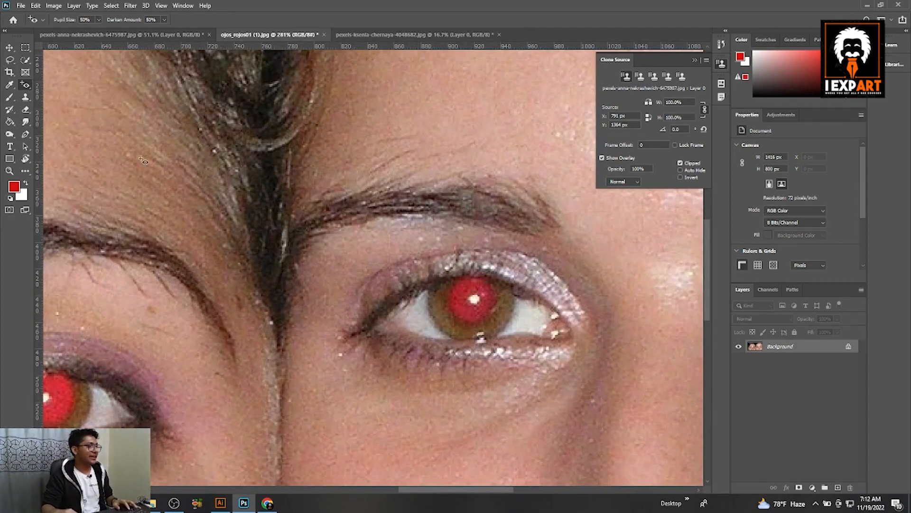
{"action": "left_click_drag", "start_coordinate": [431, 250], "coordinate": [522, 327]}
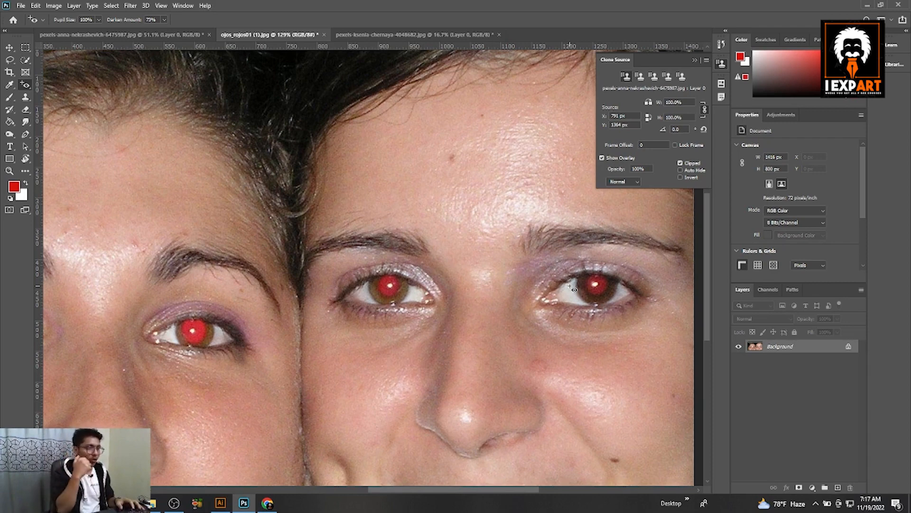
Step: Unlock the background layer and duplicate it
{"action": "left_click", "coordinate": [848, 347]}
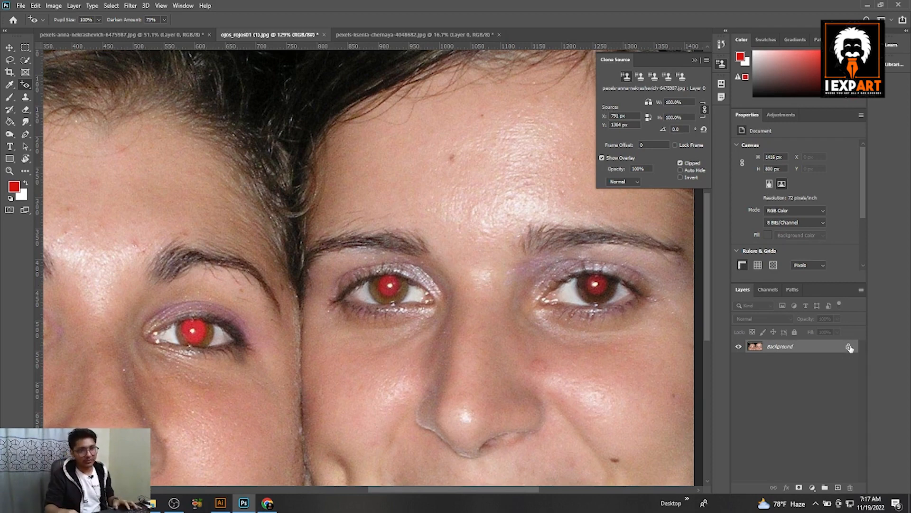
{"action": "key", "text": "ctrl+j"}
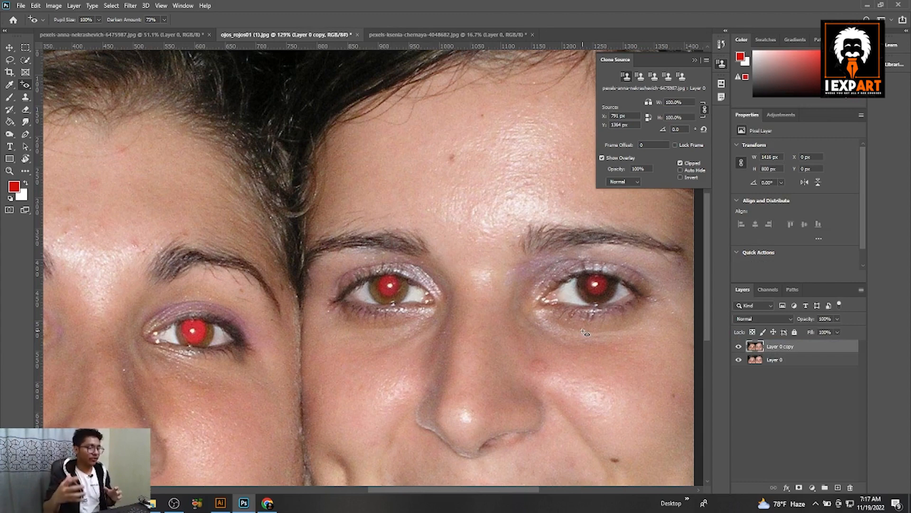
Step: Reselect the Red Eye Tool and set its Darken Amount to 75%
{"action": "scroll", "coordinate": [451, 282], "scroll_direction": "up", "scroll_amount": 1}
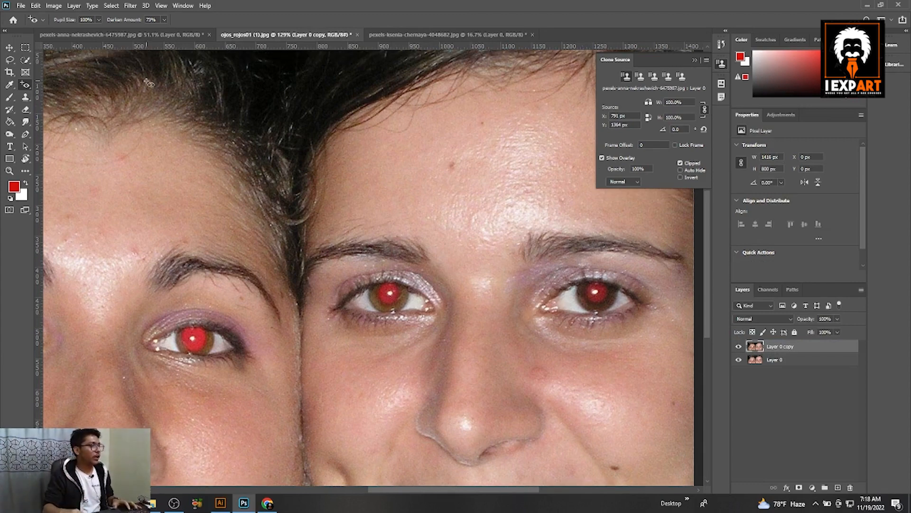
{"action": "left_click_drag", "start_coordinate": [205, 268], "coordinate": [308, 285]}
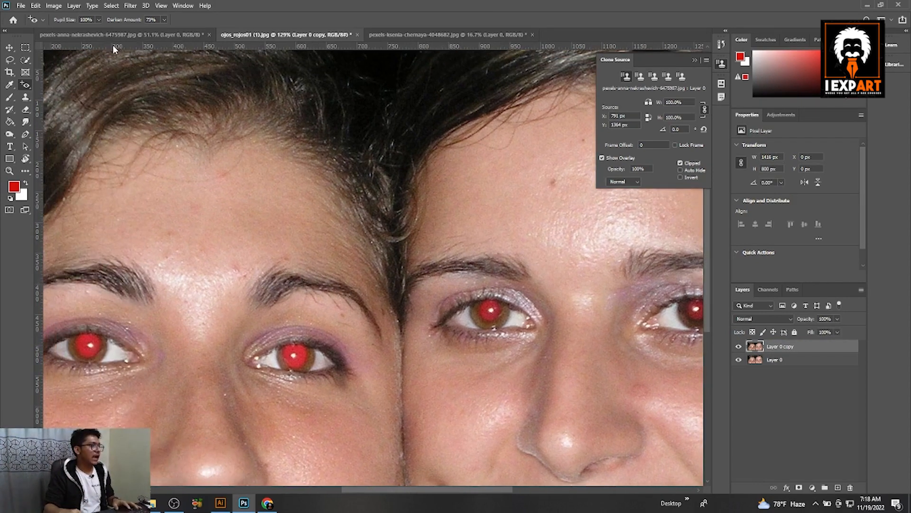
{"action": "left_click", "coordinate": [26, 85]}
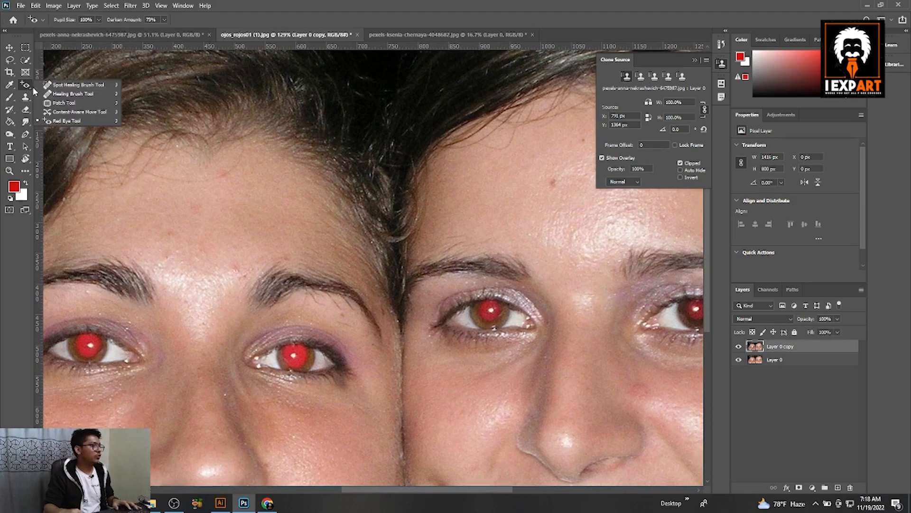
{"action": "left_click", "coordinate": [49, 86]}
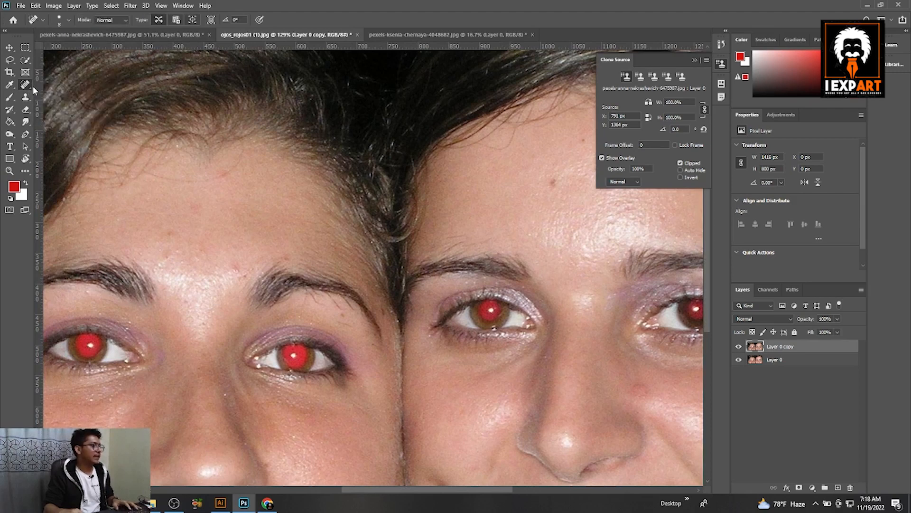
{"action": "left_click", "coordinate": [30, 85]}
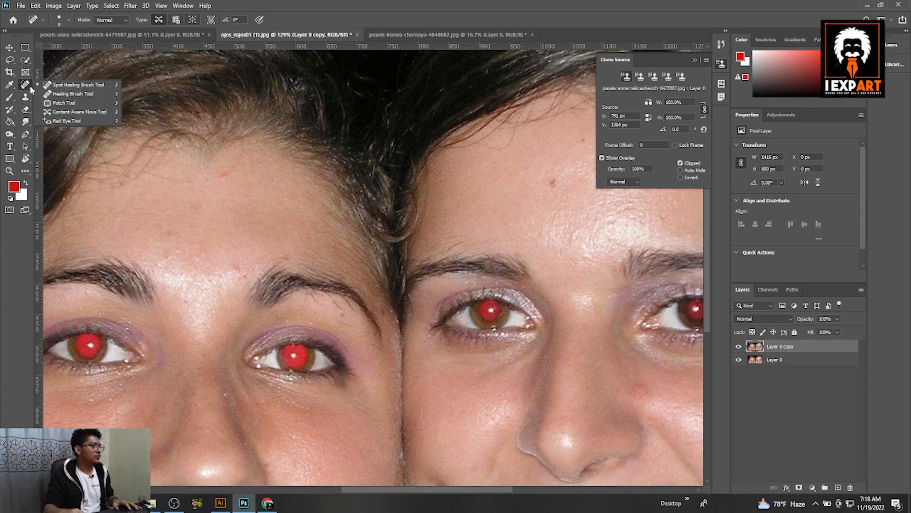
{"action": "left_click", "coordinate": [71, 121]}
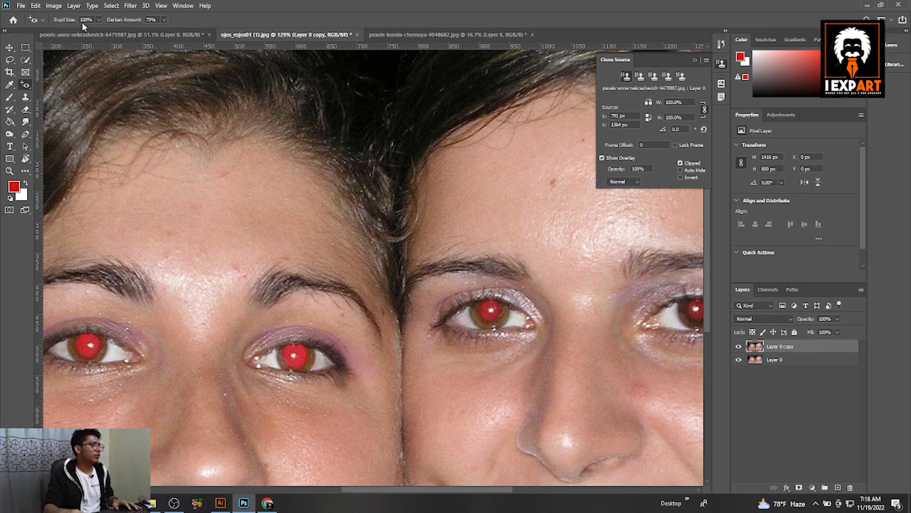
{"action": "left_click", "coordinate": [99, 20]}
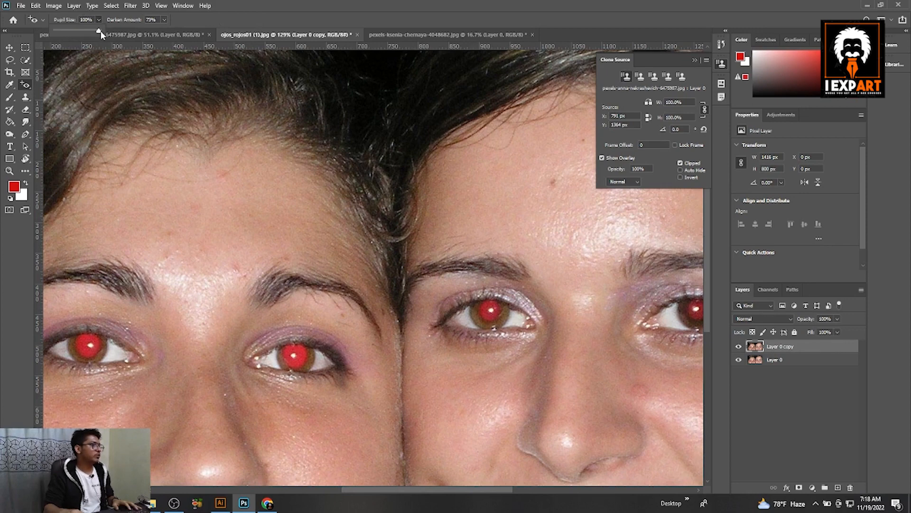
{"action": "left_click", "coordinate": [164, 20]}
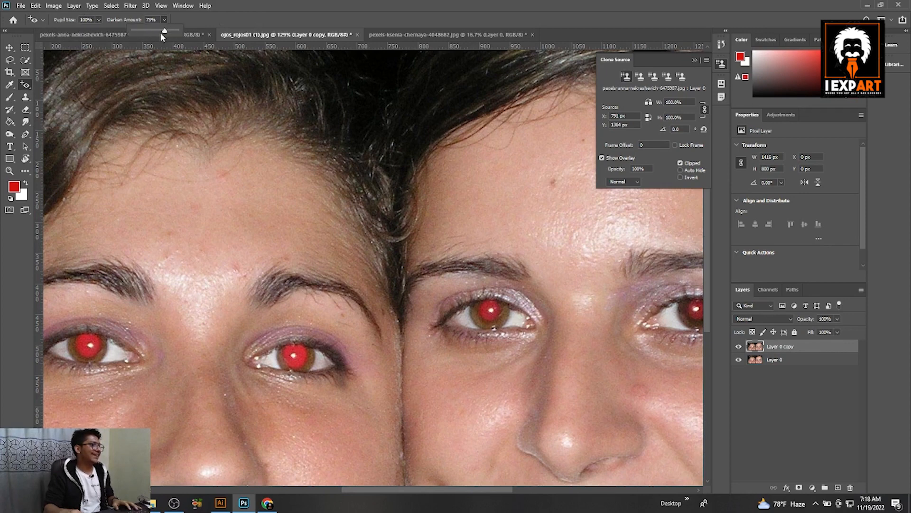
{"action": "left_click_drag", "start_coordinate": [161, 32], "coordinate": [165, 31]}
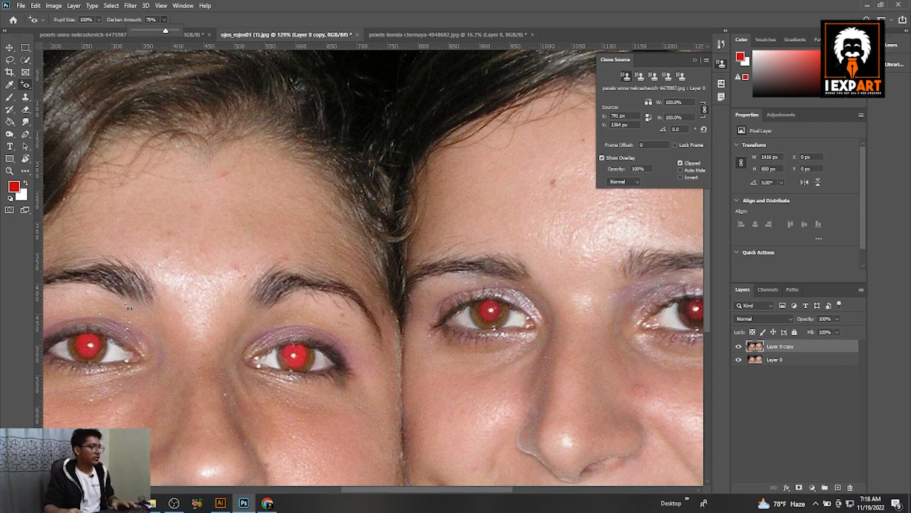
Step: Remove the red eye from the first woman's left eye with the Red Eye Tool
{"action": "left_click_drag", "start_coordinate": [107, 327], "coordinate": [223, 324]}
{"action": "scroll", "coordinate": [161, 285], "scroll_direction": "up", "scroll_amount": 3}
{"action": "left_click_drag", "start_coordinate": [152, 276], "coordinate": [201, 324]}
{"action": "scroll", "coordinate": [205, 318], "scroll_direction": "down", "scroll_amount": 4}
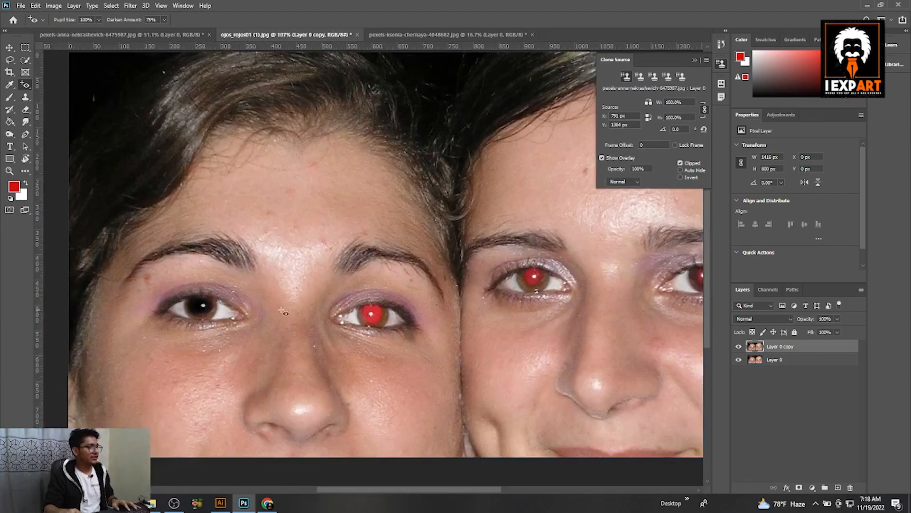
Step: Apply the Red Eye Tool to the first woman's right eye, then undo the last two red-eye fixes
{"action": "scroll", "coordinate": [418, 317], "scroll_direction": "up", "scroll_amount": 2}
{"action": "left_click", "coordinate": [370, 310]}
{"action": "key", "text": "ctrl+z"}
{"action": "key", "text": "ctrl+z"}
Step: Set the Darken Amount to 70% and remove the red eye from both of the first woman's eyes
{"action": "left_click", "coordinate": [163, 20]}
{"action": "left_click_drag", "start_coordinate": [165, 28], "coordinate": [164, 32]}
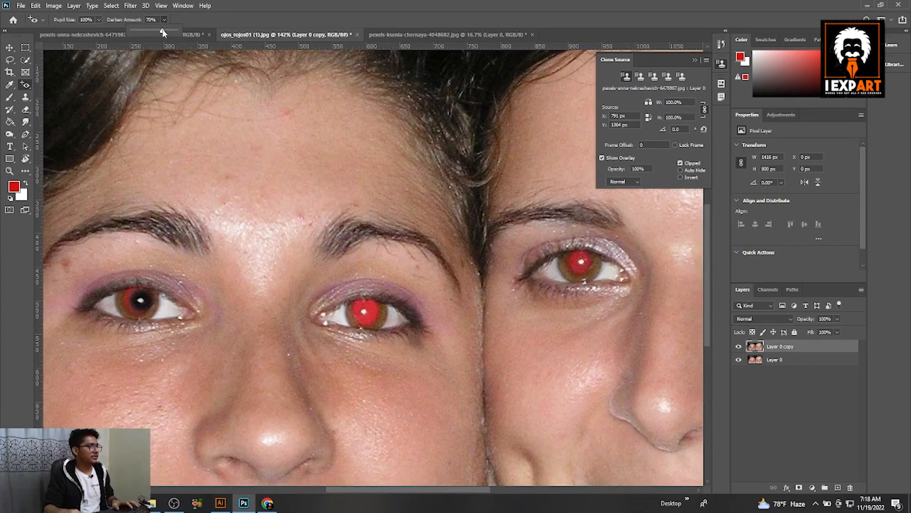
{"action": "left_click", "coordinate": [136, 300]}
{"action": "left_click", "coordinate": [365, 312]}
Step: Remove the red eye from the second woman's left eye
{"action": "scroll", "coordinate": [448, 267], "scroll_direction": "right", "scroll_amount": 3}
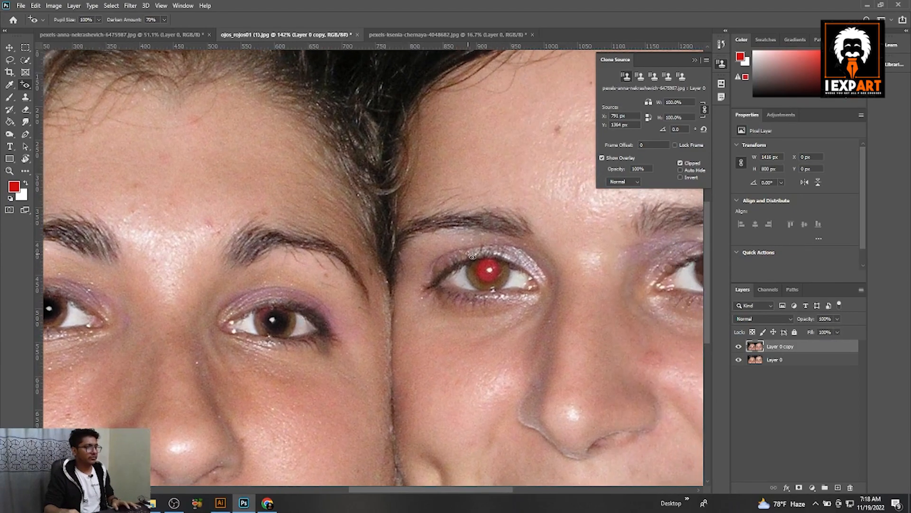
{"action": "left_click", "coordinate": [487, 267]}
{"action": "left_click_drag", "start_coordinate": [551, 260], "coordinate": [231, 288]}
{"action": "left_click", "coordinate": [394, 295]}
{"action": "scroll", "coordinate": [413, 316], "scroll_direction": "down", "scroll_amount": 8}
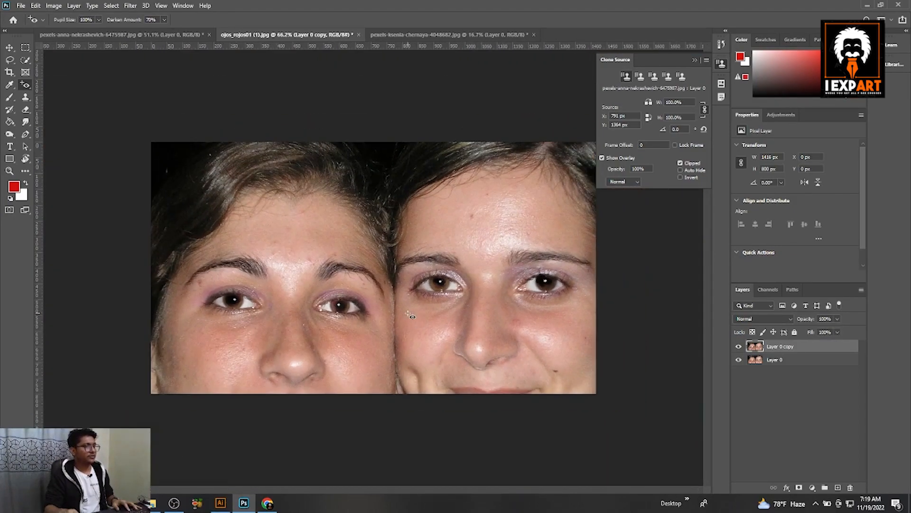
Step: Toggle the duplicated layer's visibility off and on to compare before and after
{"action": "left_click", "coordinate": [739, 347]}
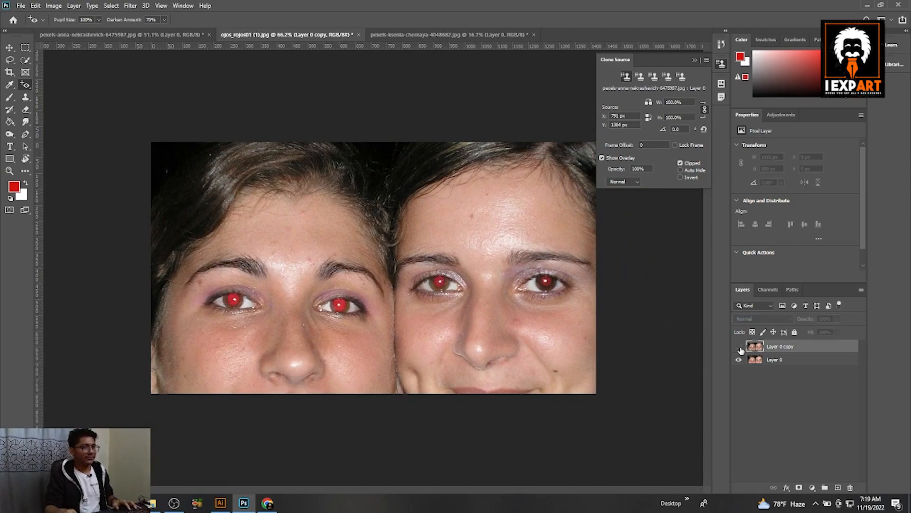
{"action": "left_click", "coordinate": [740, 347]}
{"action": "scroll", "coordinate": [368, 268], "scroll_direction": "down", "scroll_amount": 2}
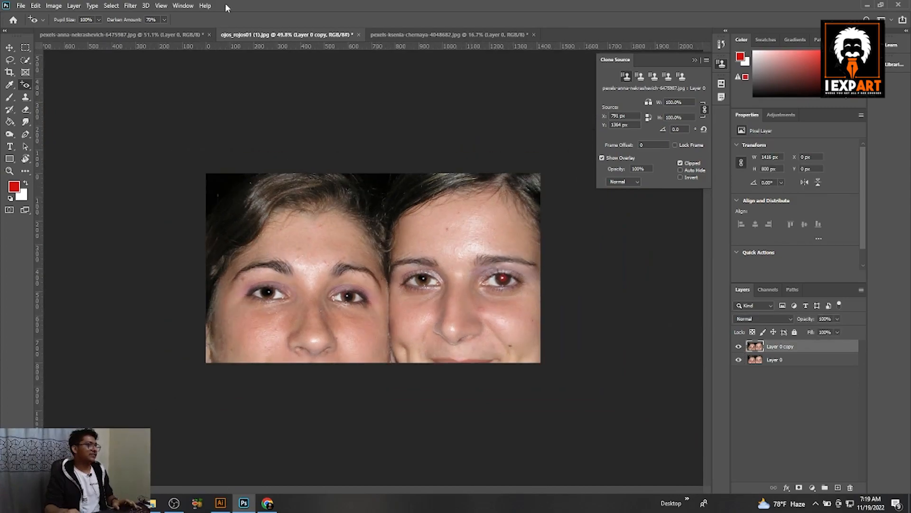